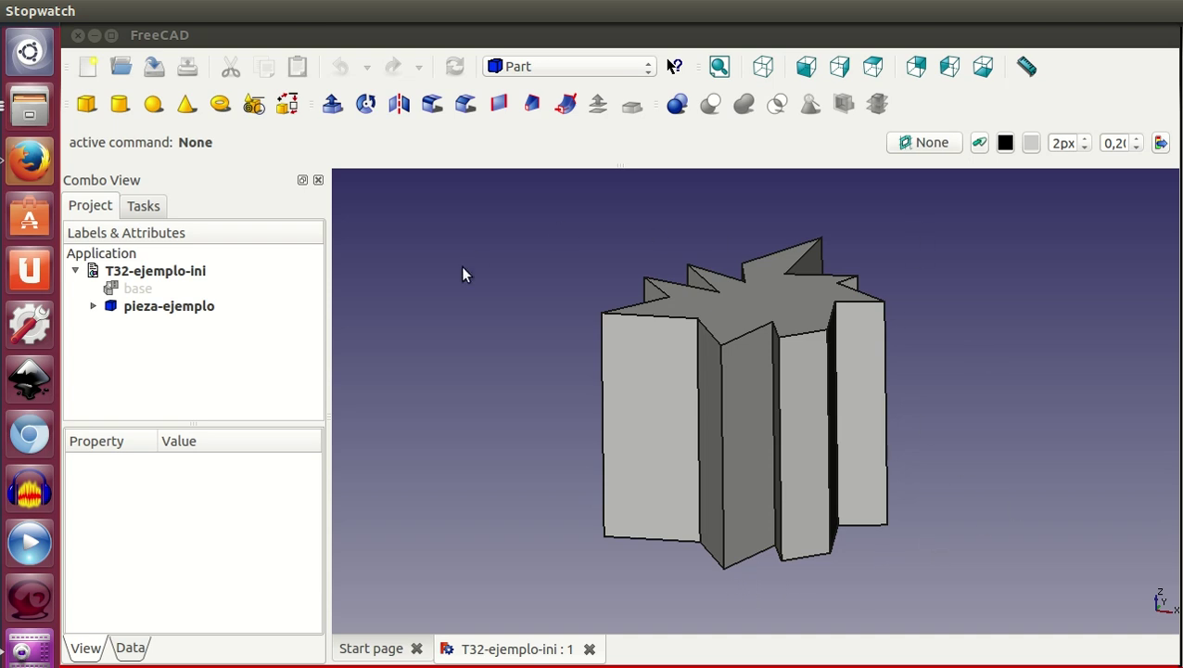
# - Select the pieza-ejemplo star piece in the tree
pyautogui.click(186, 312)
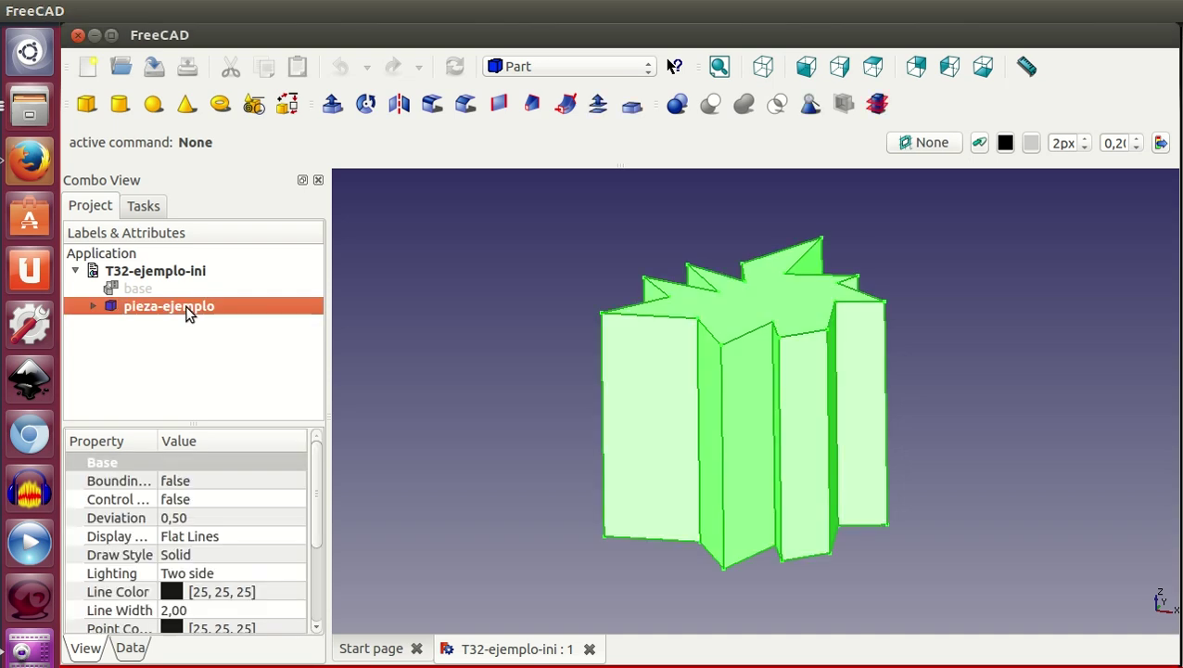
# - Create a Part Offset of the star piece with distance 1,00, Skin mode and Arc joins
pyautogui.click(599, 110)
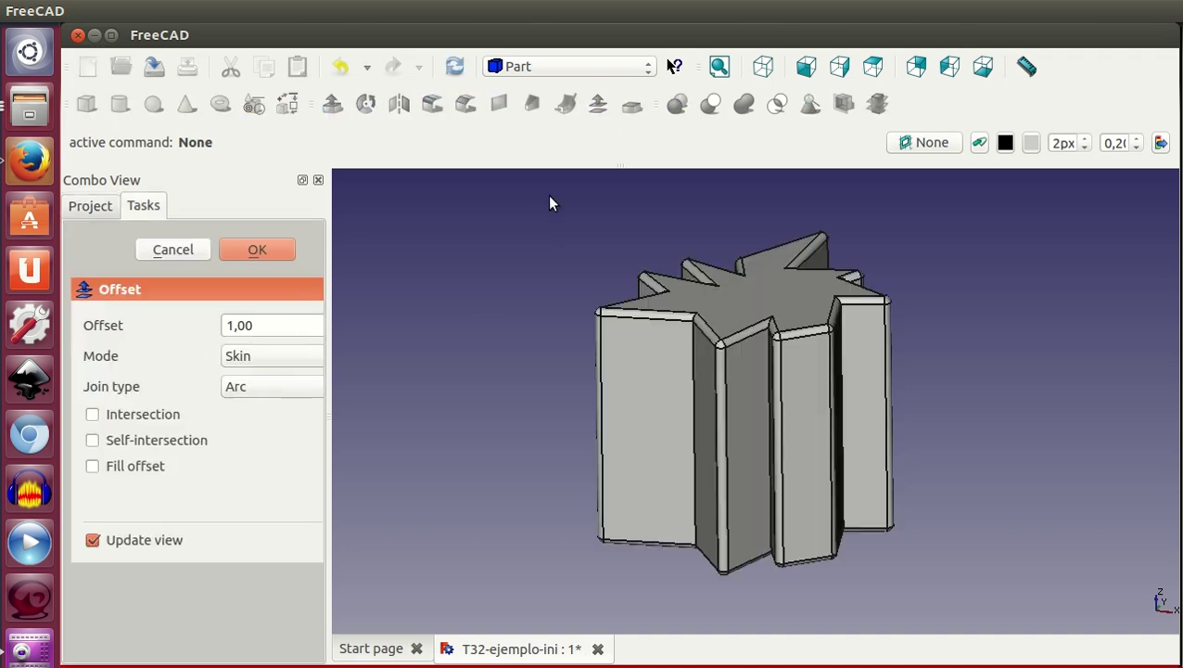
pyautogui.moveTo(329, 324); pyautogui.dragTo(409, 322)
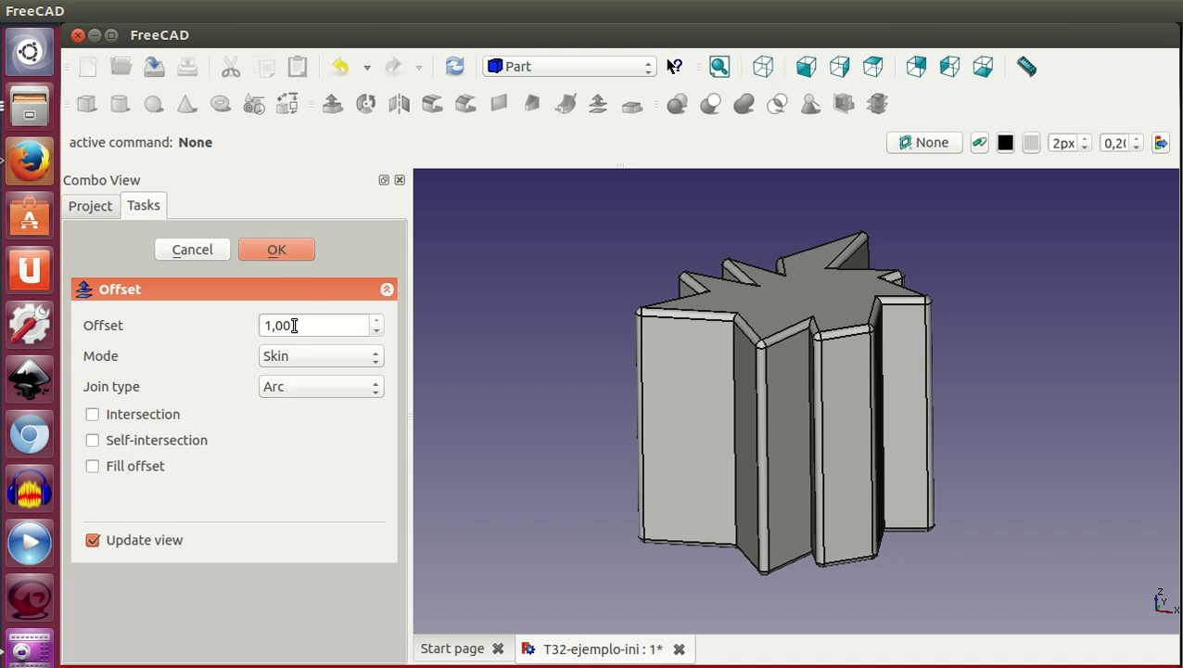
pyautogui.click(290, 253)
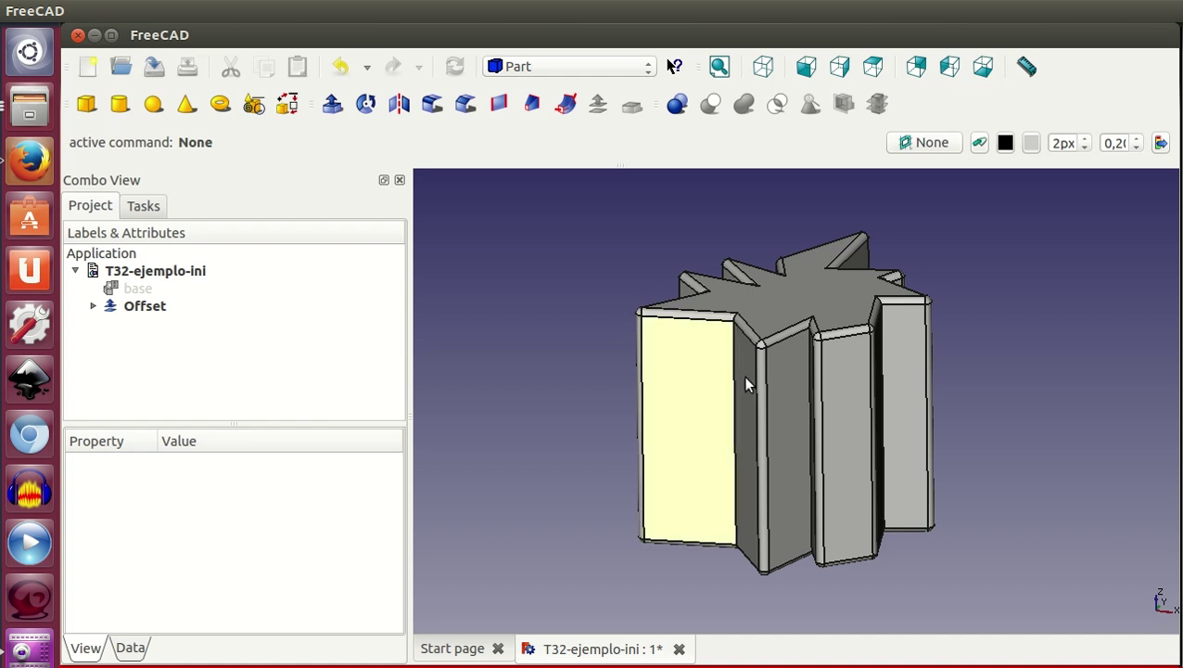
# - Set the Offset shell's Transparency to 80
pyautogui.click(157, 305)
pyautogui.scroll(-2, 199, 532)
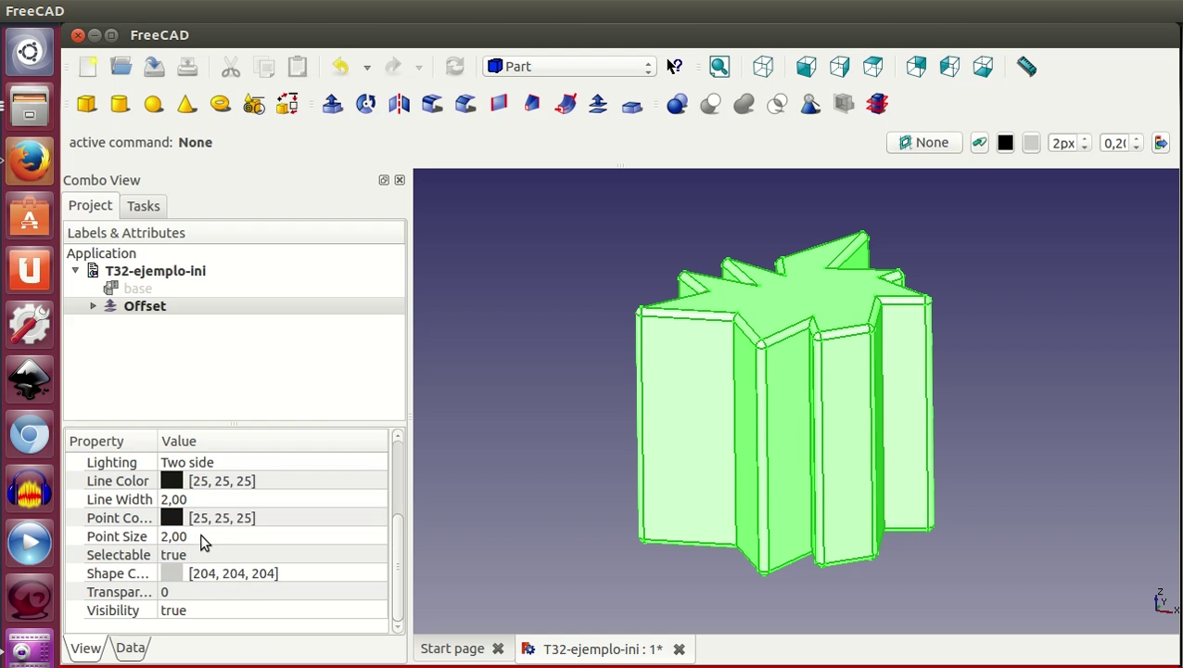
pyautogui.click(197, 590)
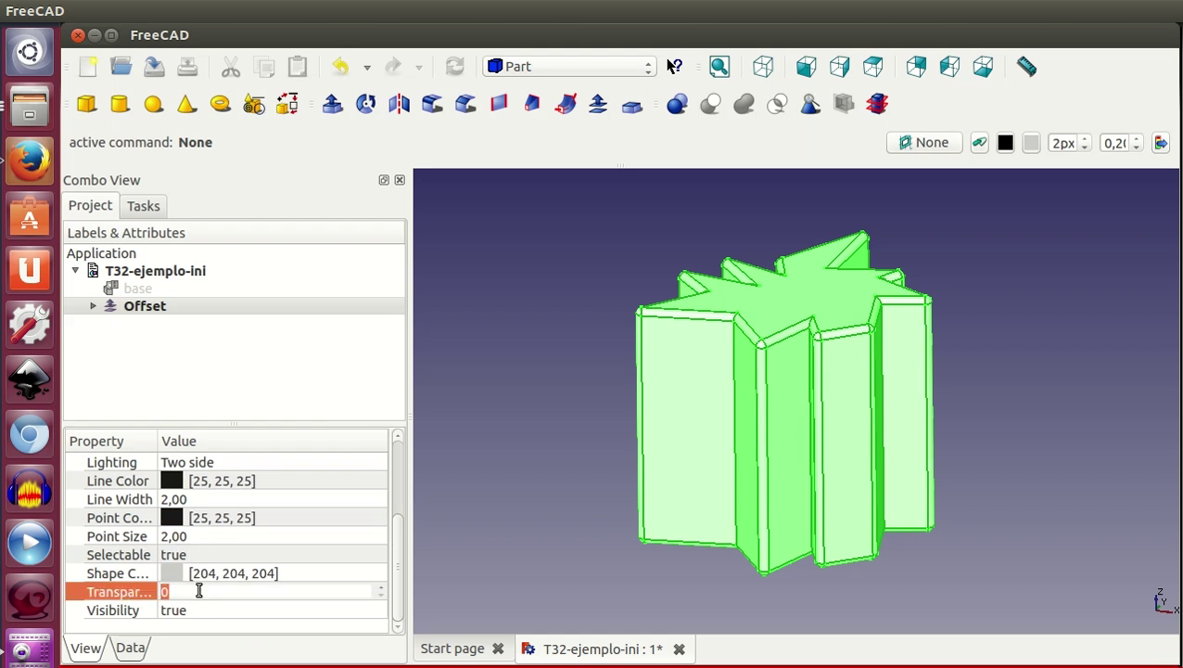
pyautogui.write('80')
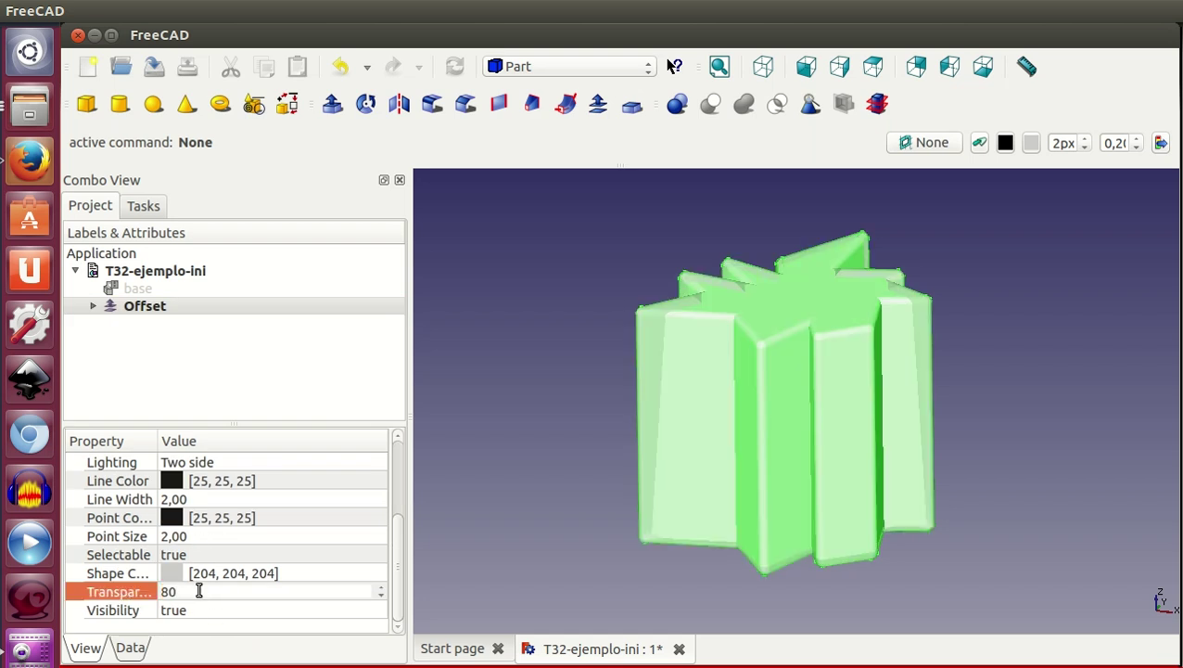
pyautogui.click(146, 320)
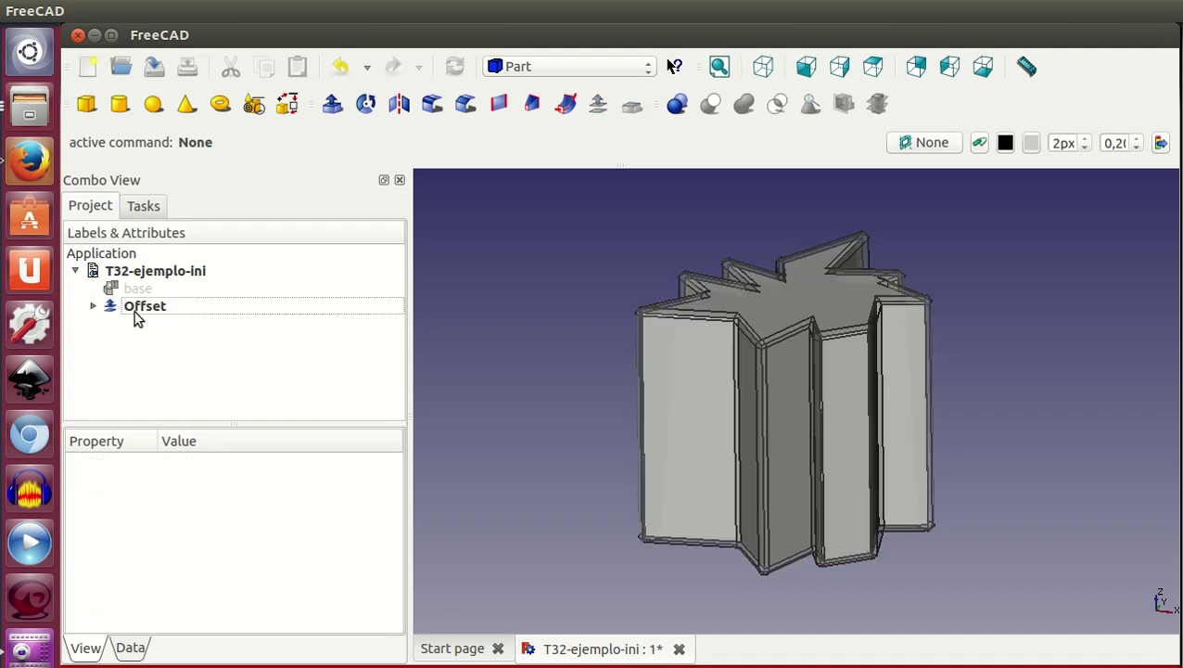
# - Give the inner pieza-ejemplo piece a yellow Shape Color
pyautogui.click(93, 306)
pyautogui.click(159, 326)
pyautogui.scroll(-2, 231, 585)
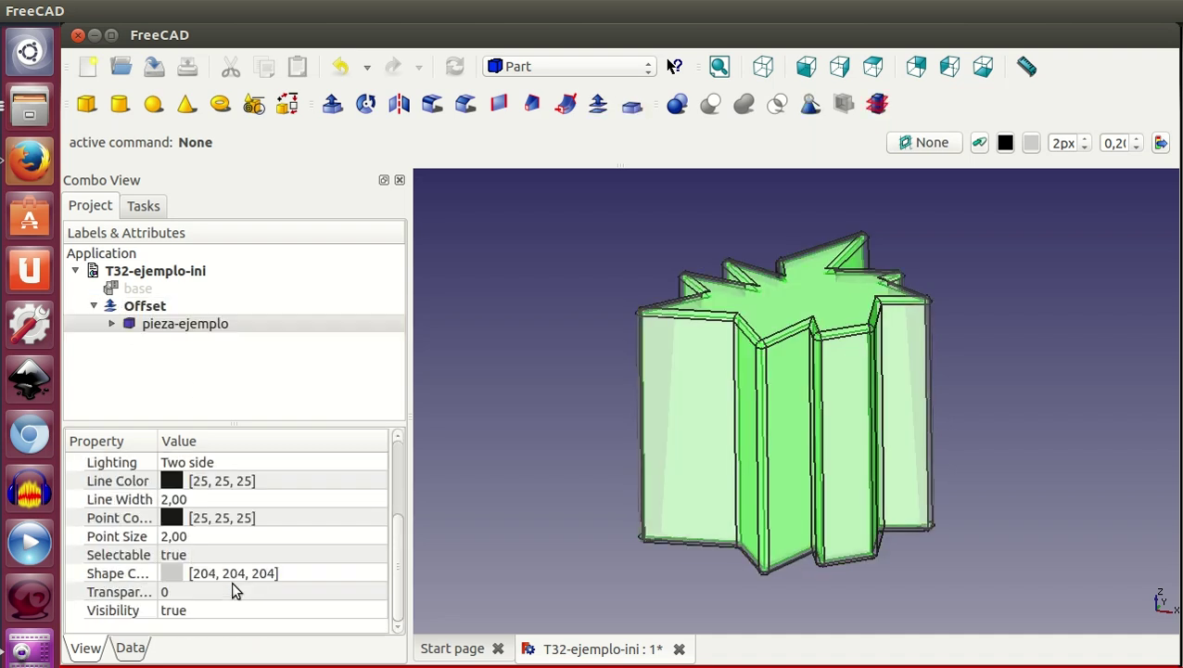
pyautogui.click(228, 567)
pyautogui.click(229, 568)
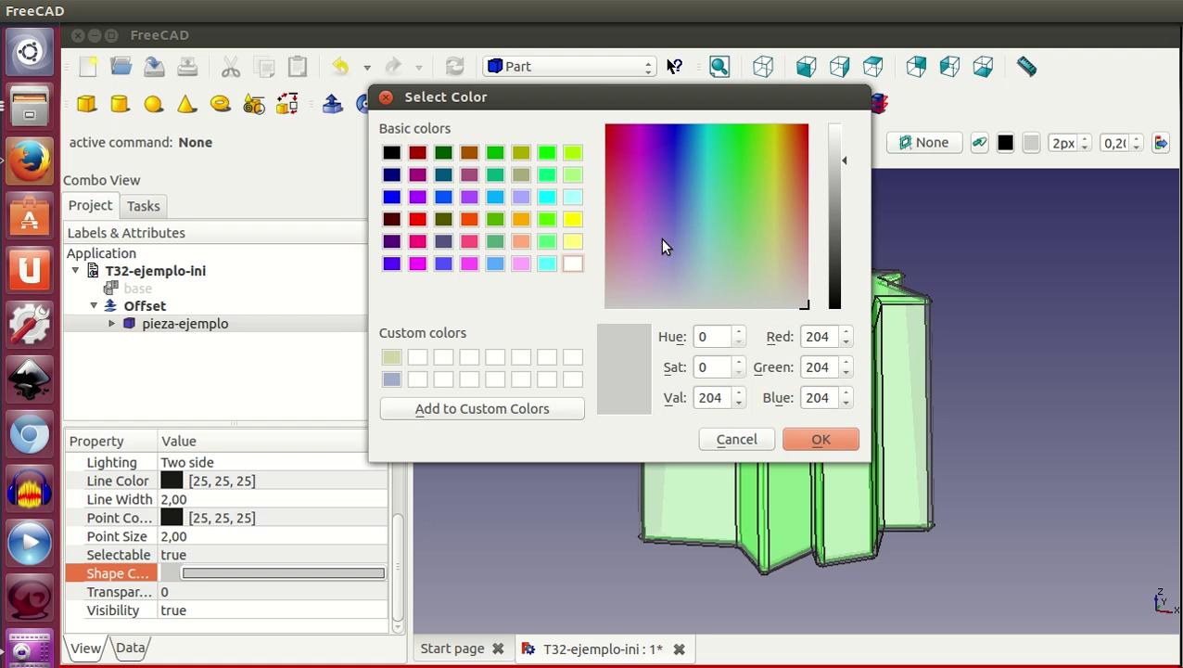
pyautogui.click(572, 219)
pyautogui.click(796, 436)
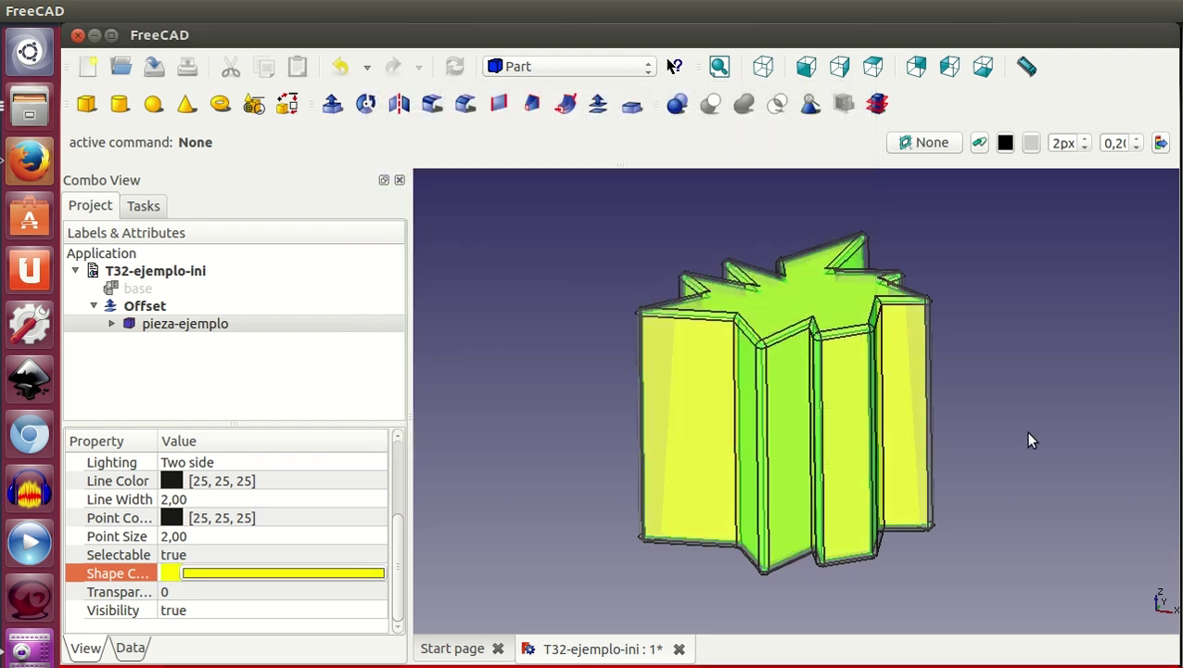
pyautogui.click(1011, 435)
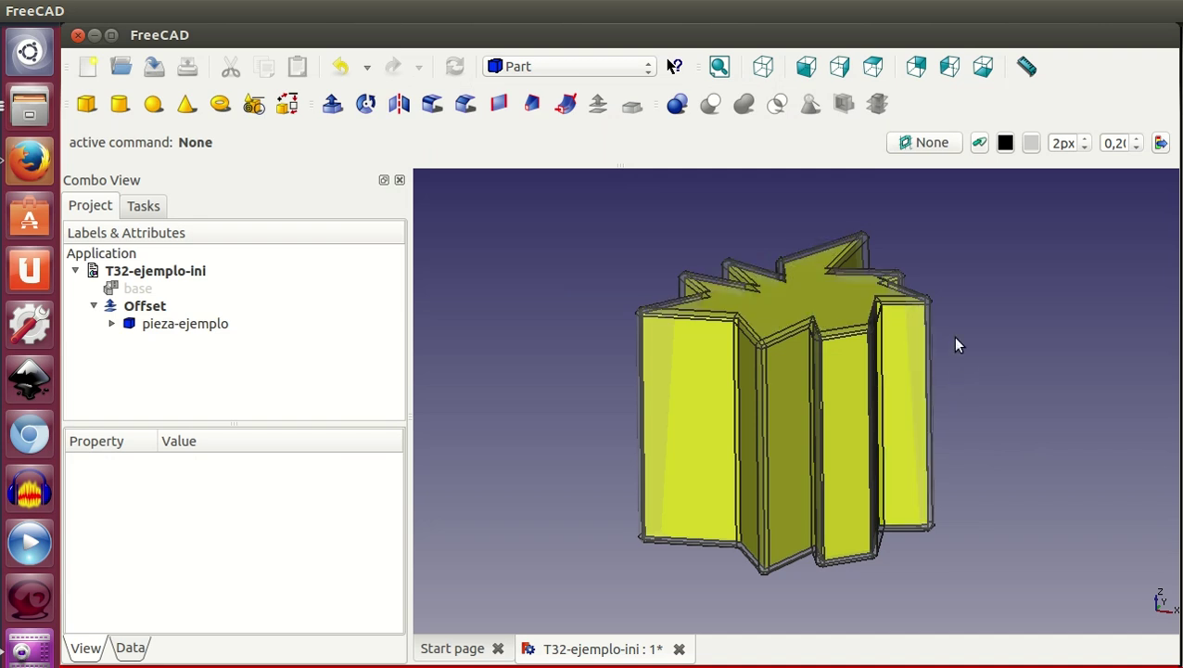
pyautogui.scroll(5, 973, 401)
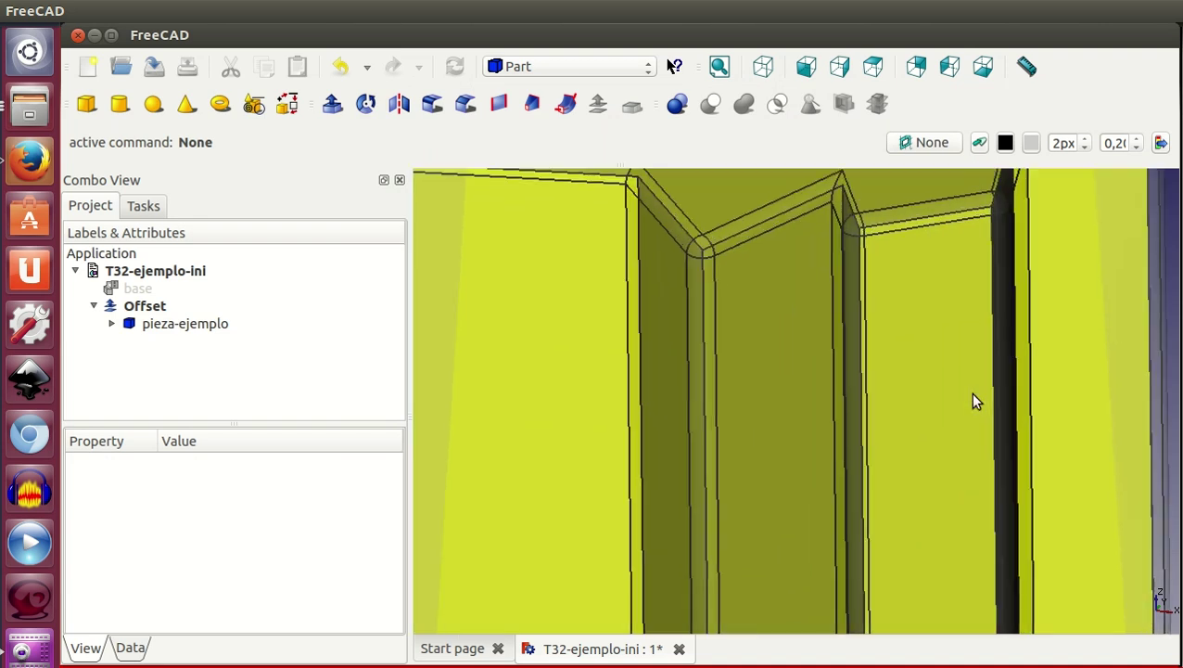
pyautogui.scroll(-4, 973, 401)
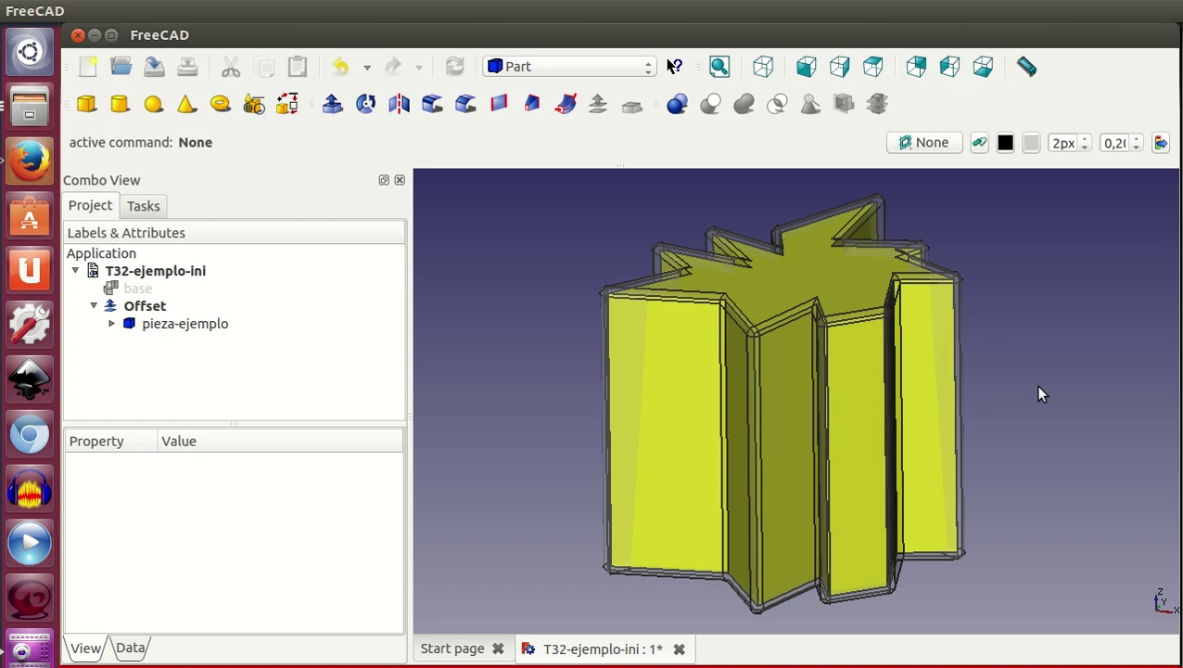
pyautogui.scroll(4, 1035, 385)
pyautogui.moveTo(1054, 367); pyautogui.dragTo(876, 539, button='middle')
pyautogui.scroll(2, 983, 385)
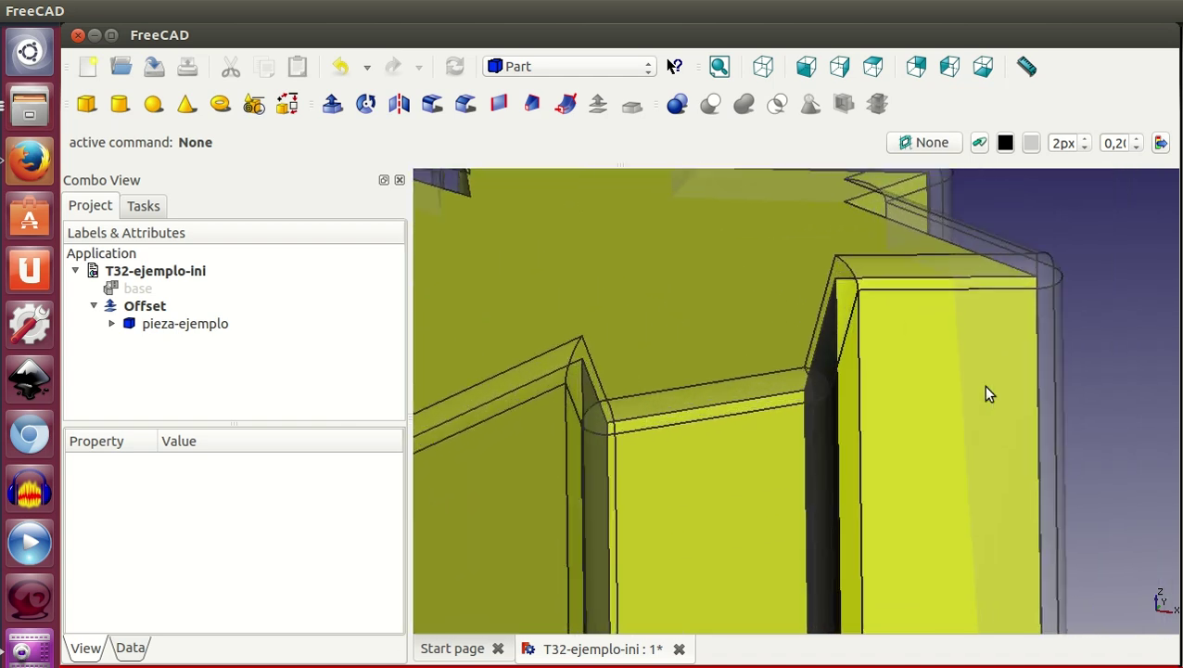
pyautogui.moveTo(987, 394); pyautogui.dragTo(890, 356, button='middle')
pyautogui.click(909, 336)
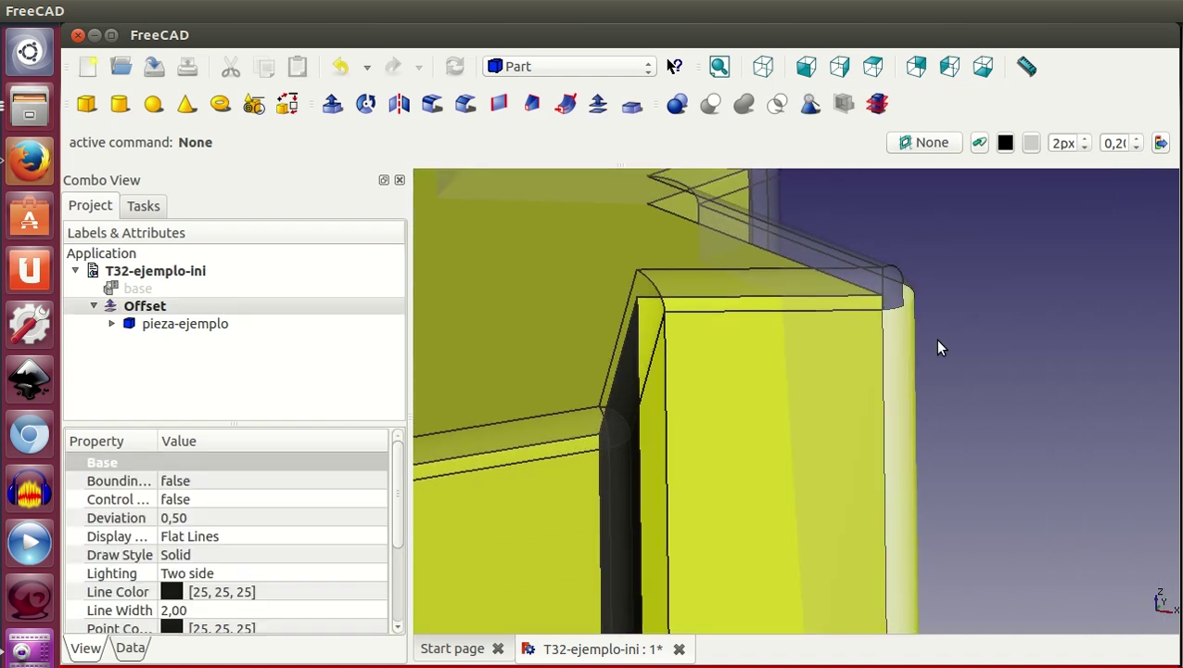
pyautogui.click(941, 341)
pyautogui.scroll(1, 940, 342)
pyautogui.scroll(1, 943, 344)
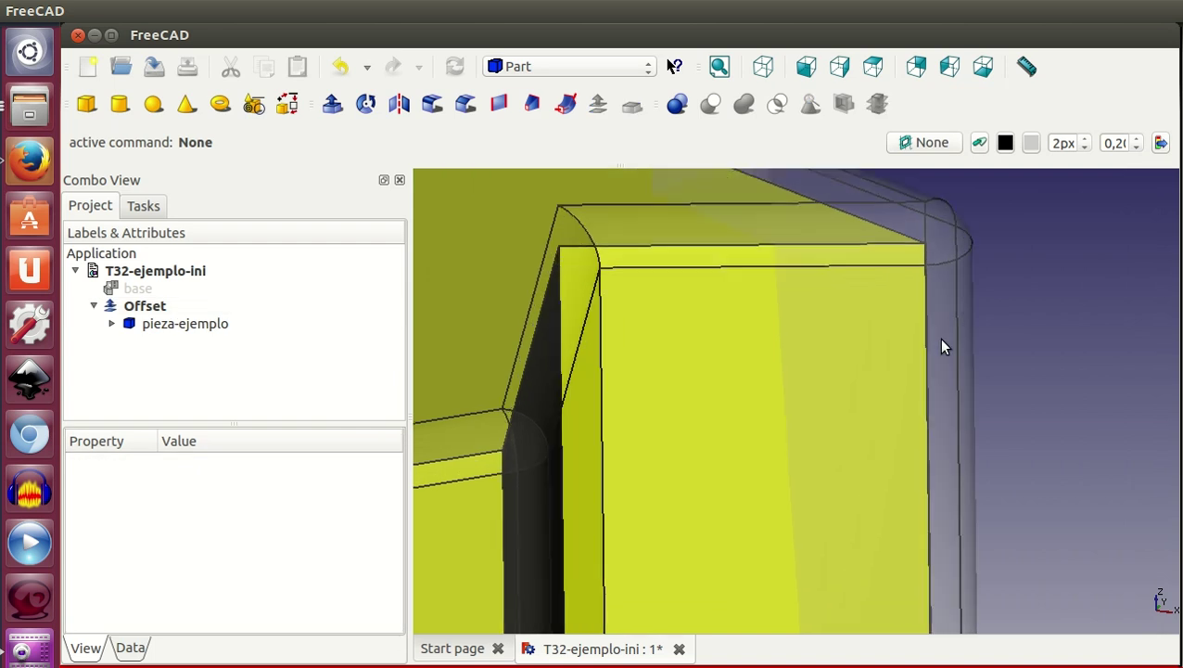
pyautogui.moveTo(942, 345)
pyautogui.mouseDown(button='middle')
pyautogui.moveTo(875, 345)
pyautogui.moveTo(835, 420)
pyautogui.mouseUp(button='middle')
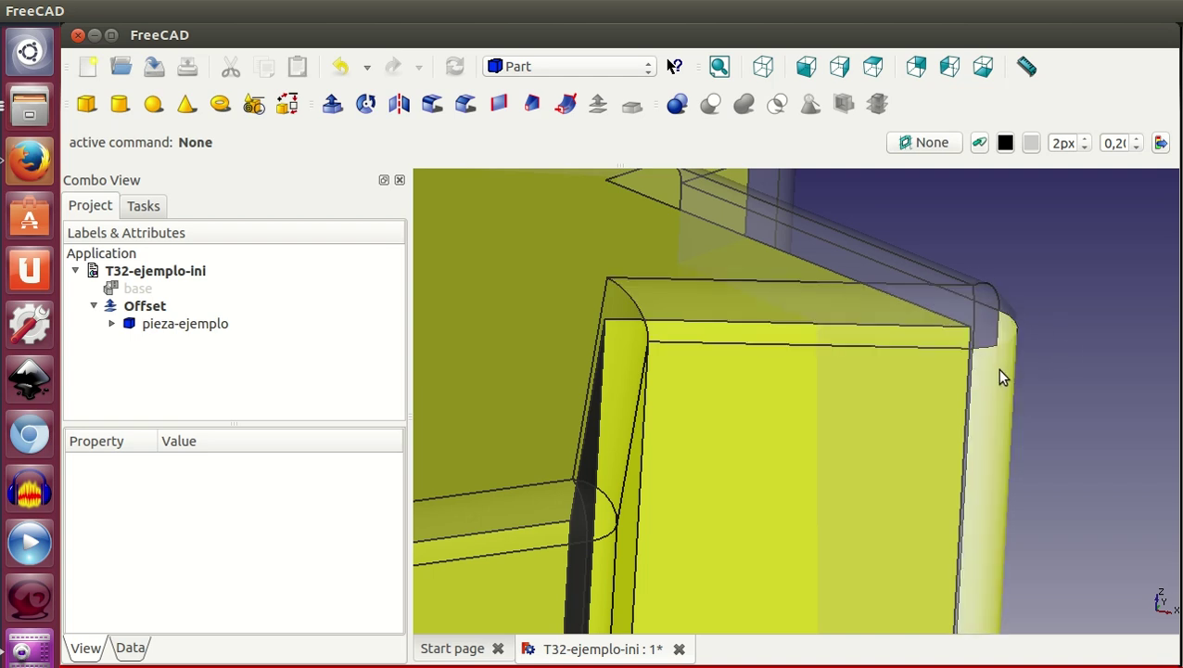
pyautogui.scroll(-4, 987, 385)
pyautogui.moveTo(873, 405)
pyautogui.mouseDown(button='middle')
pyautogui.moveTo(1000, 466)
pyautogui.moveTo(993, 412)
pyautogui.mouseUp(button='middle')
pyautogui.scroll(-3, 983, 417)
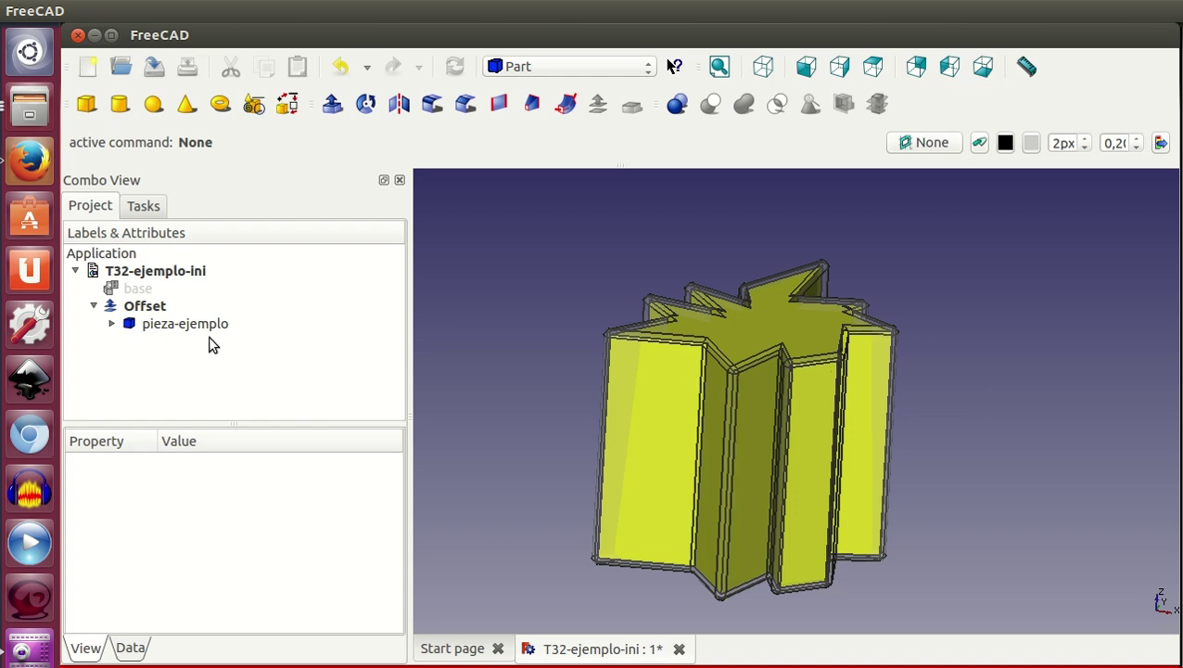
pyautogui.doubleClick(153, 307)
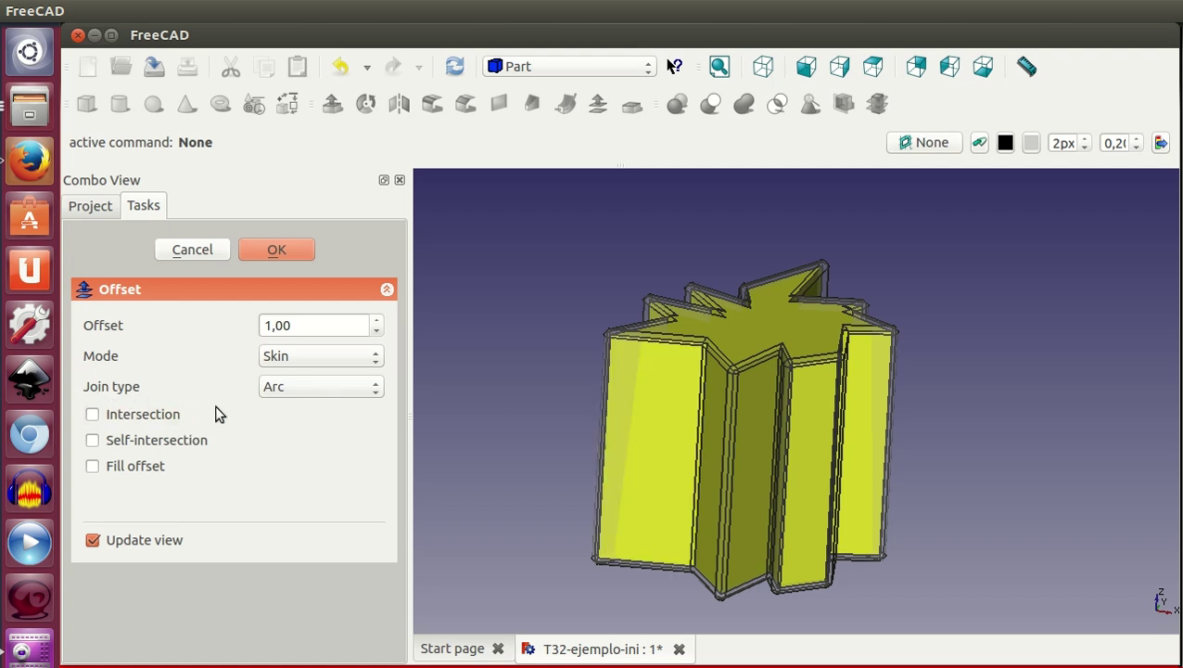
pyautogui.click(316, 388)
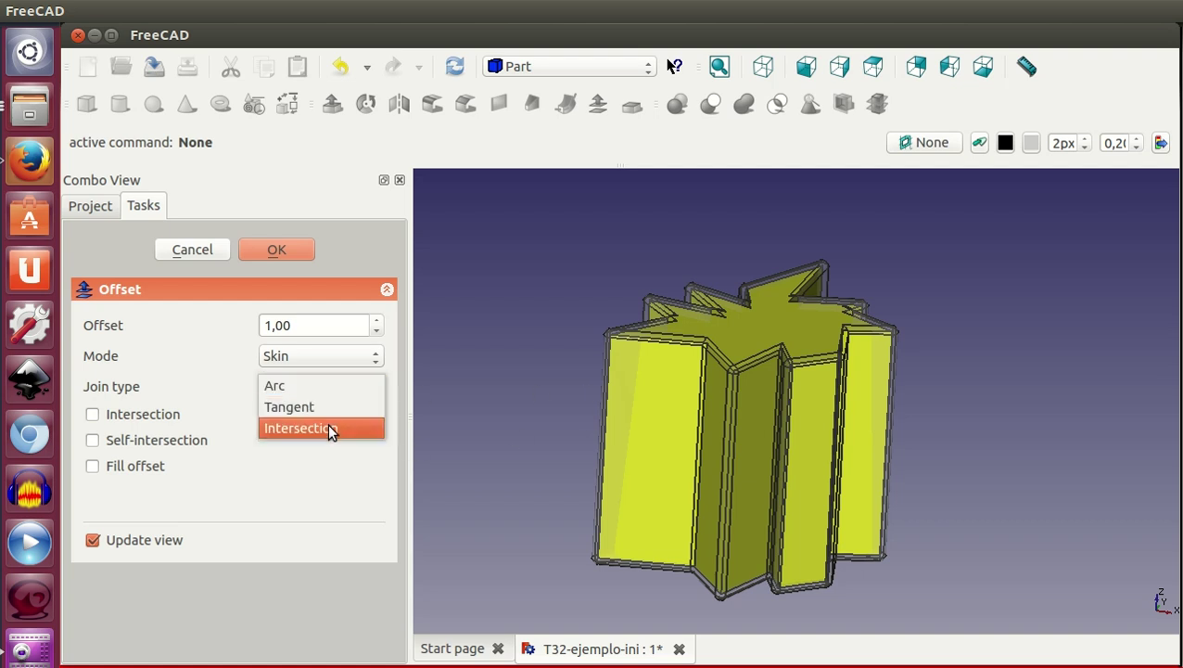
pyautogui.click(329, 429)
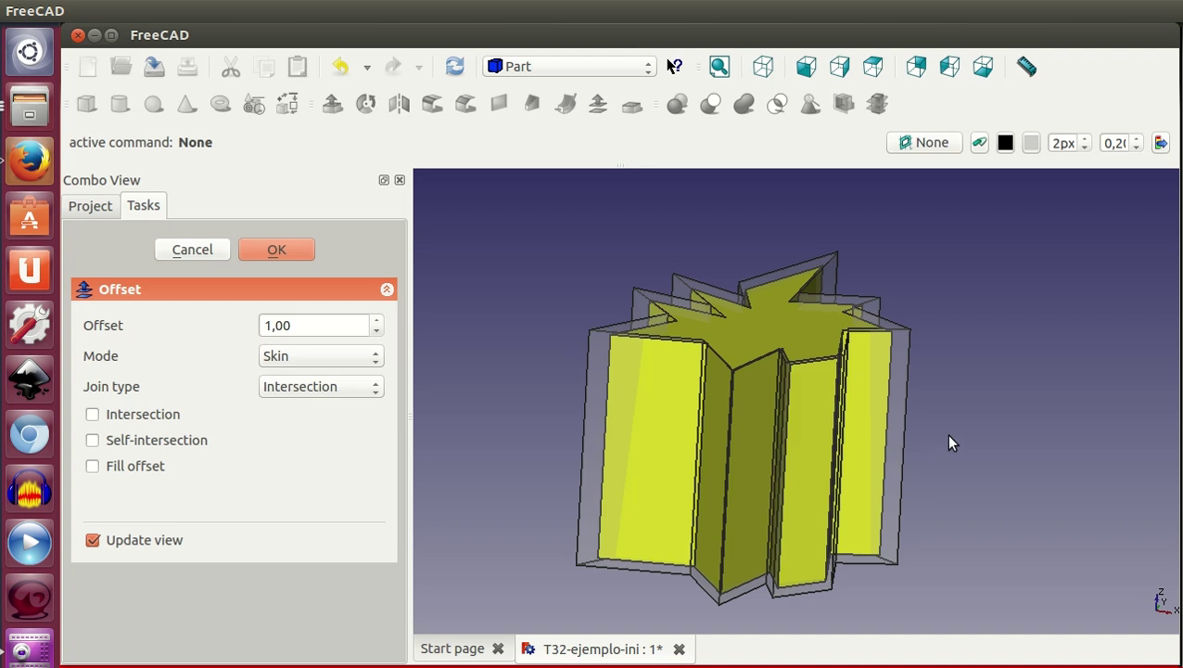
pyautogui.click(277, 250)
pyautogui.scroll(2, 891, 446)
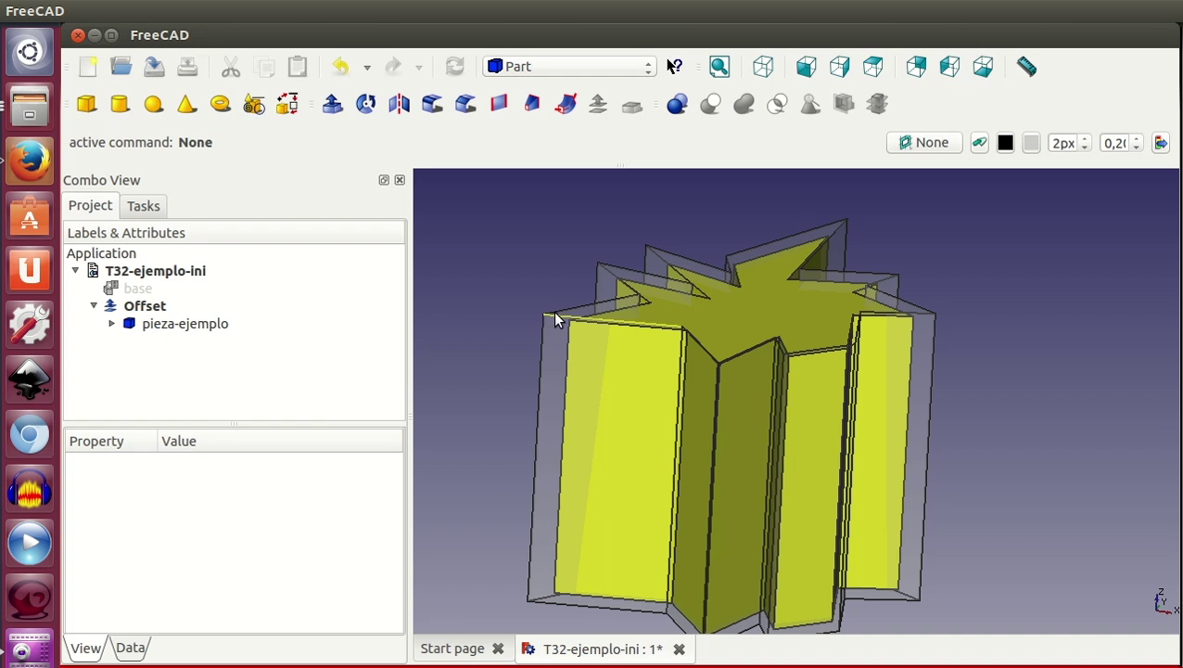
pyautogui.moveTo(985, 348)
pyautogui.mouseDown(button='middle')
pyautogui.moveTo(926, 368)
pyautogui.moveTo(956, 353)
pyautogui.mouseUp(button='middle')
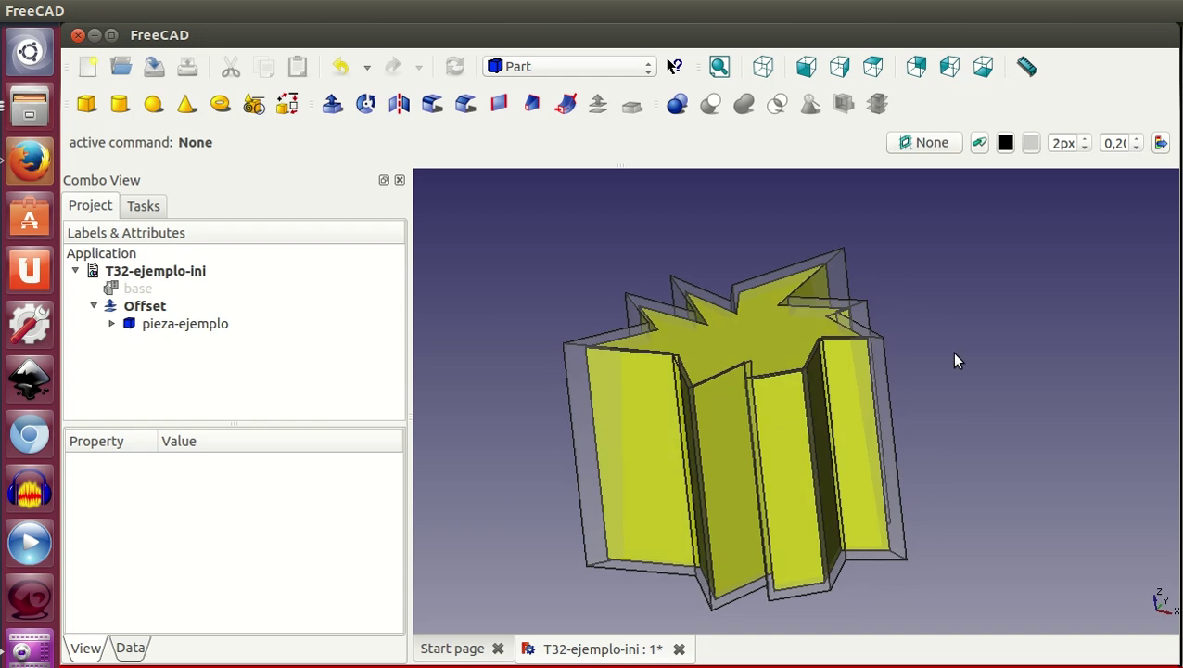
pyautogui.moveTo(940, 315)
pyautogui.mouseDown(button='middle')
pyautogui.moveTo(938, 379)
pyautogui.moveTo(959, 304)
pyautogui.mouseUp(button='middle')
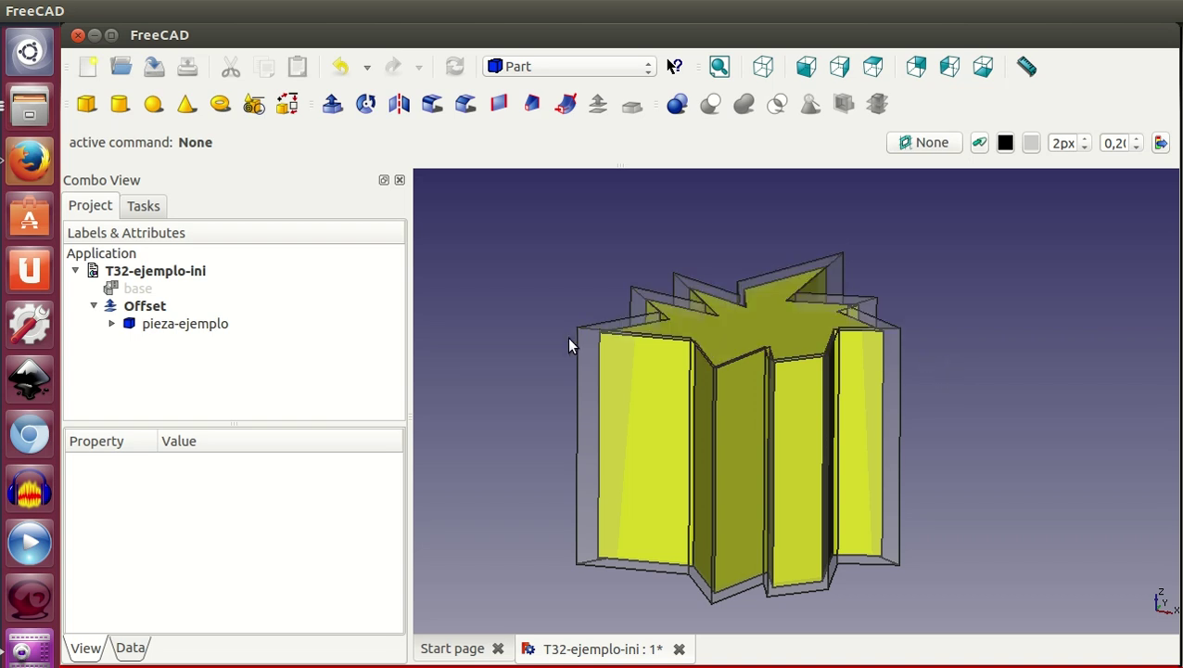
# - Show the base plate, hide the Offset and star piece, and fit the plate in view
pyautogui.click(149, 291)
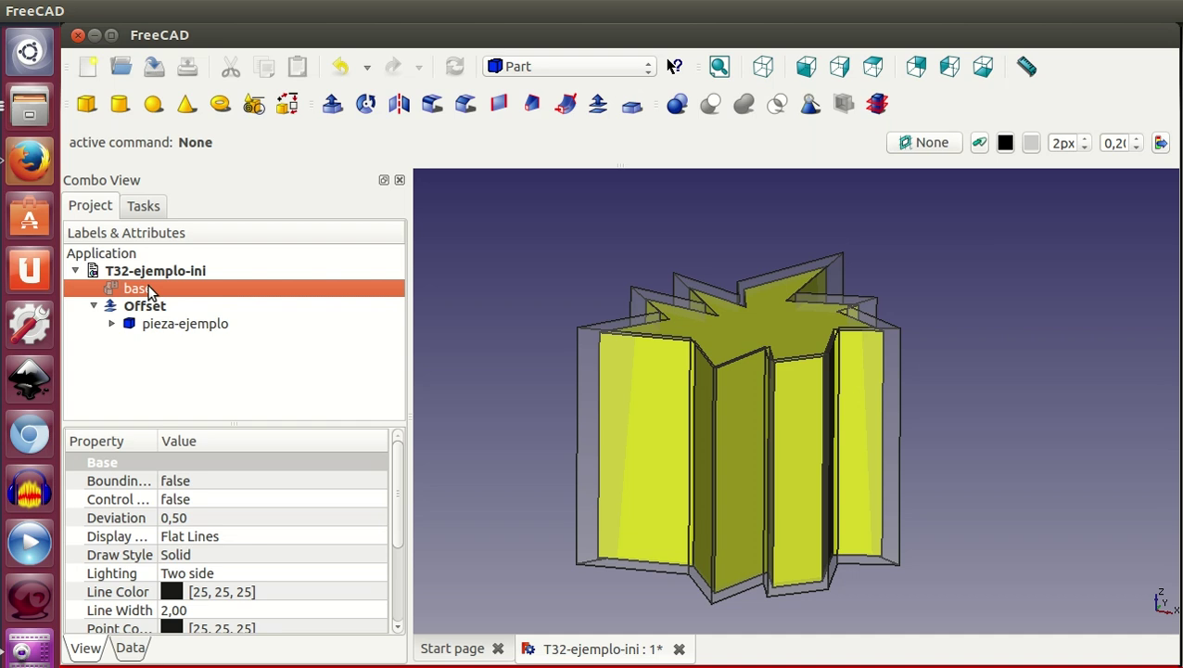
pyautogui.press('space')
pyautogui.click(156, 308)
pyautogui.press('space')
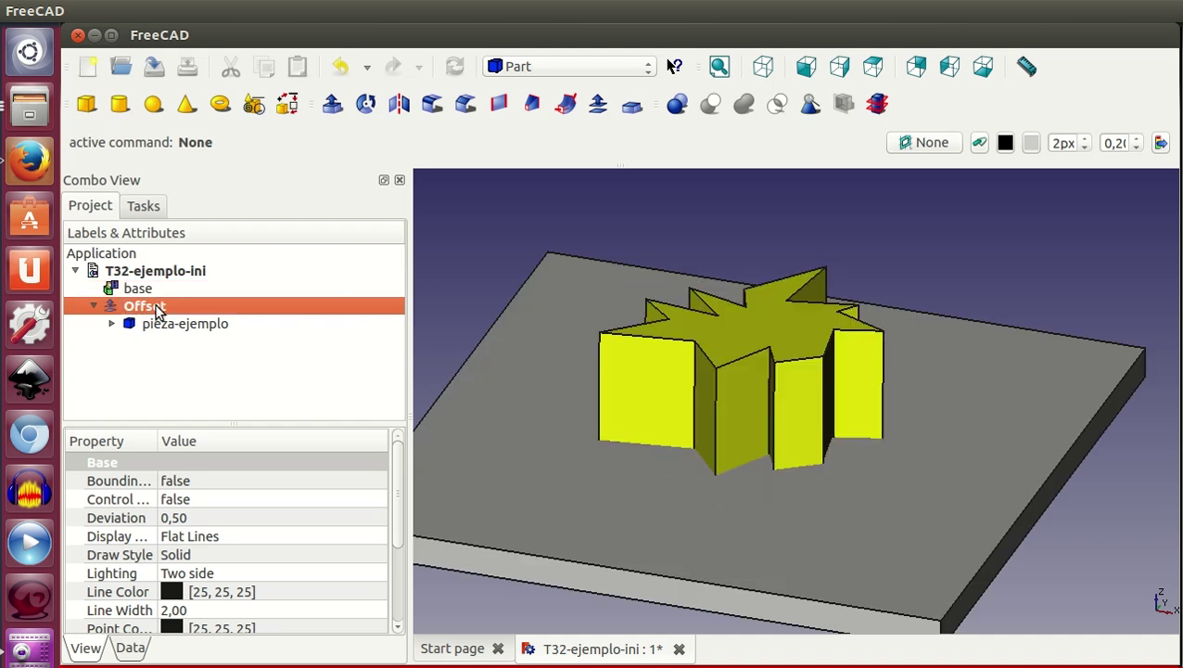
pyautogui.press('space')
pyautogui.click(177, 324)
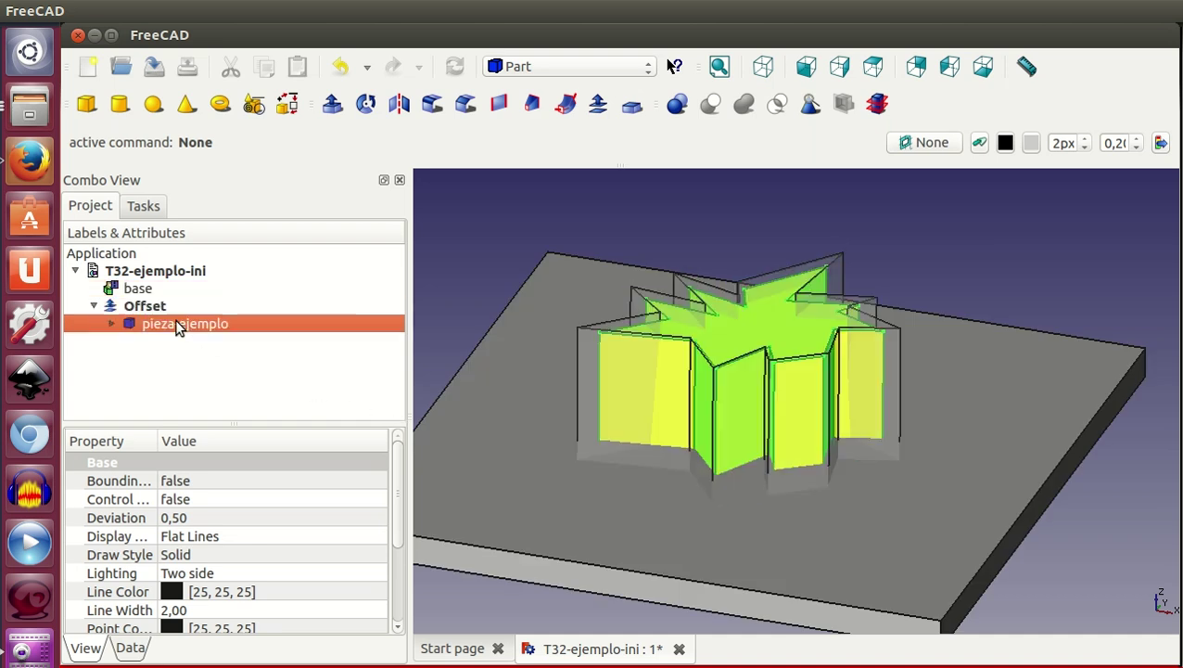
pyautogui.press('space')
pyautogui.click(167, 307)
pyautogui.press('space')
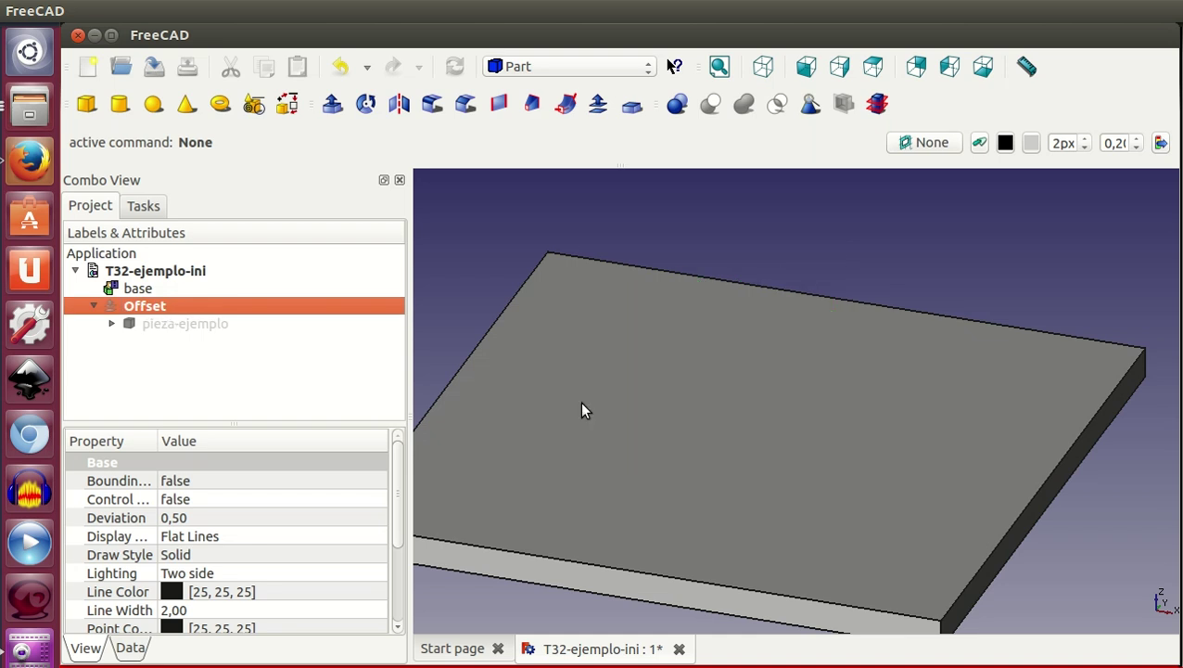
pyautogui.press('v')
pyautogui.press('f')
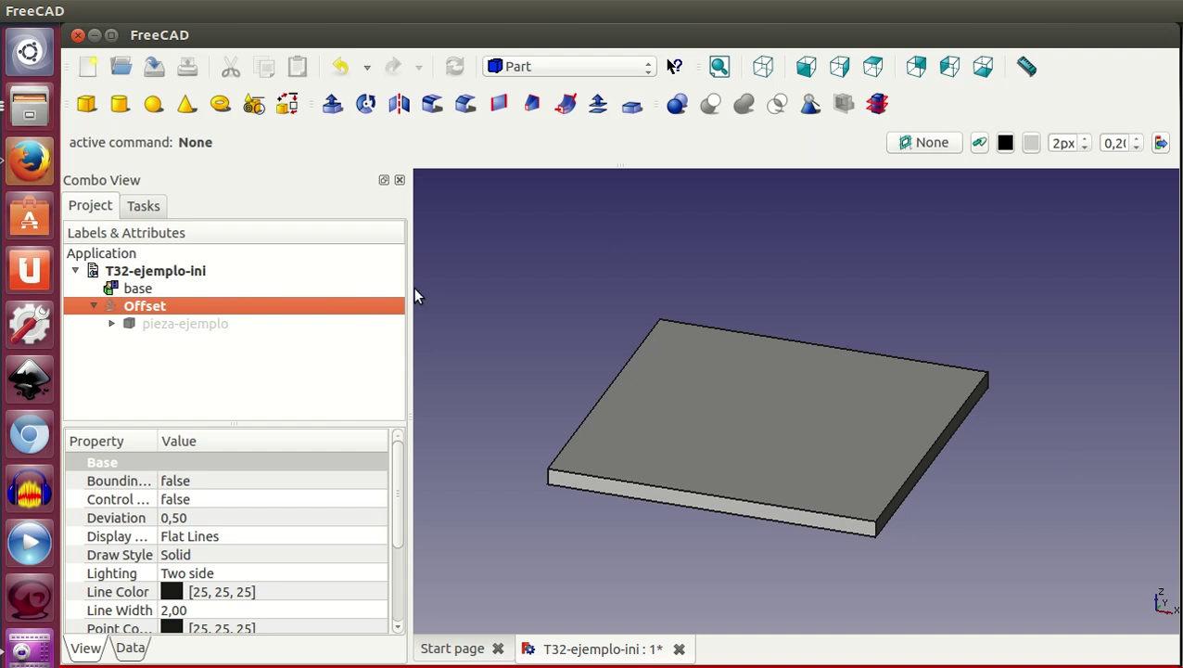
# - Show the star piece on the plate again and inspect it from below
pyautogui.click(229, 324)
pyautogui.press('space')
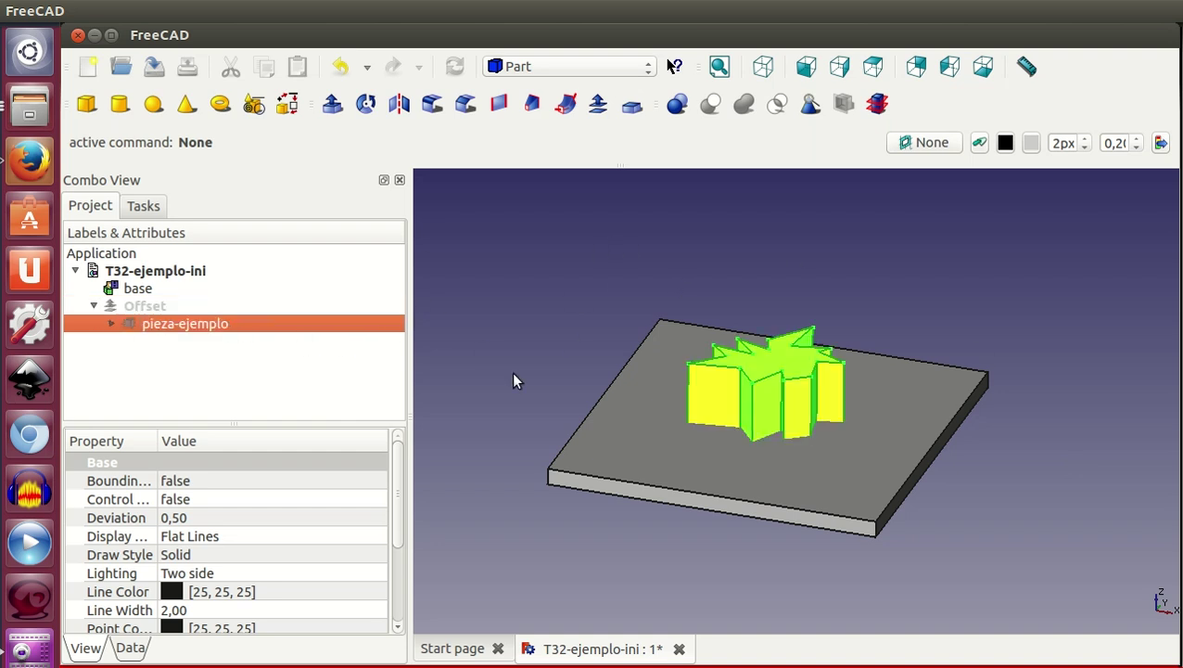
pyautogui.click(963, 533)
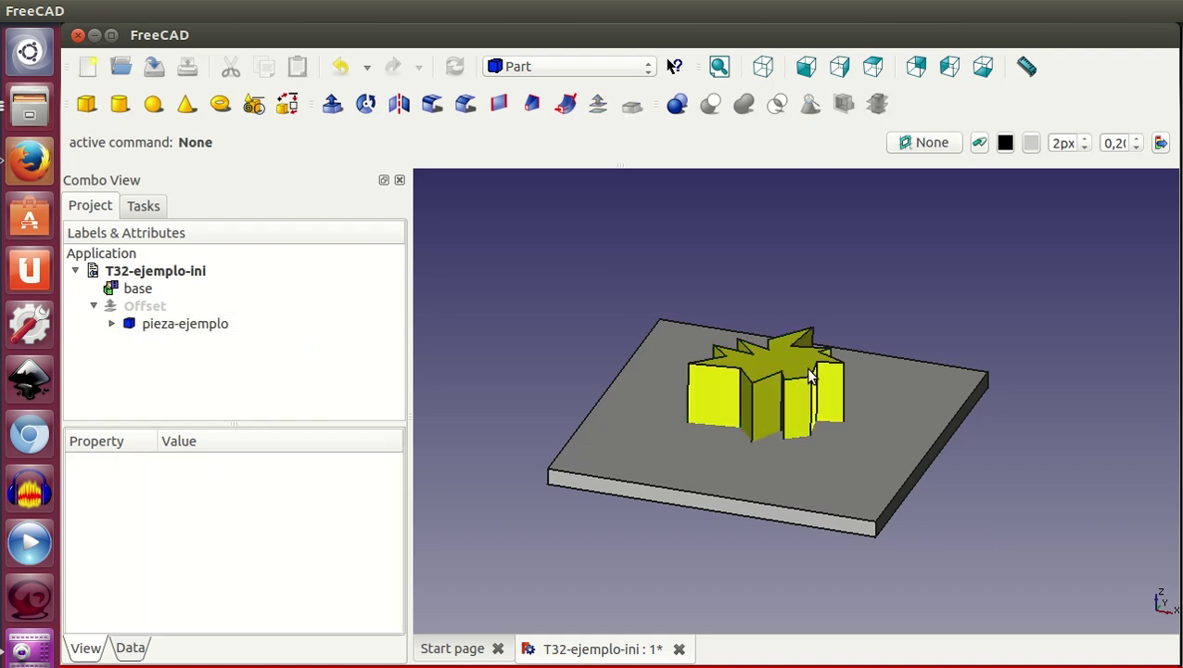
pyautogui.moveTo(759, 508); pyautogui.dragTo(775, 514, button='middle')
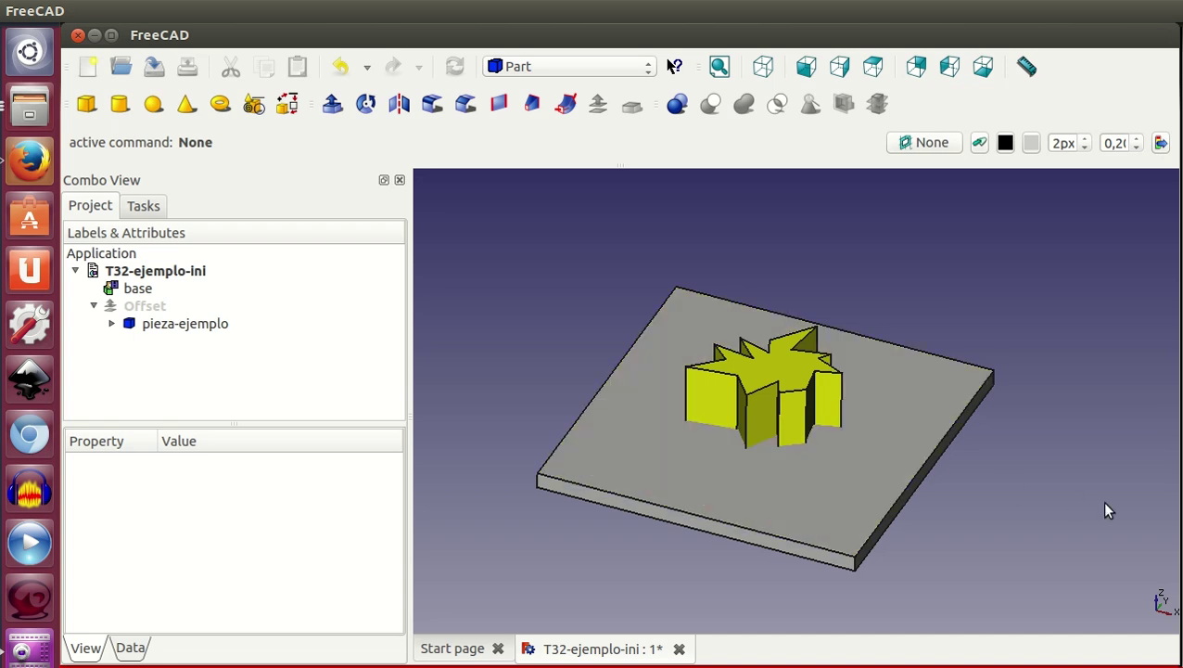
pyautogui.moveTo(968, 544)
pyautogui.mouseDown(button='middle')
pyautogui.moveTo(957, 465)
pyautogui.moveTo(1003, 521)
pyautogui.moveTo(991, 539)
pyautogui.mouseUp(button='middle')
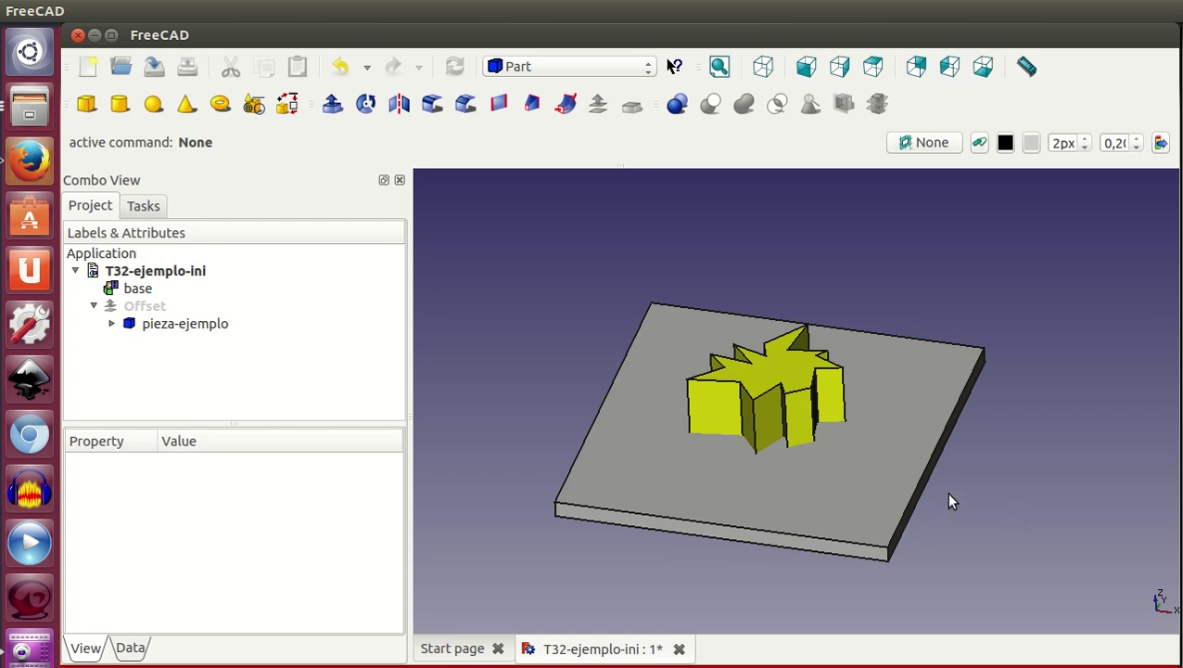
pyautogui.moveTo(904, 579)
pyautogui.mouseDown(button='middle')
pyautogui.moveTo(872, 536)
pyautogui.moveTo(887, 514)
pyautogui.moveTo(893, 562)
pyautogui.mouseUp(button='middle')
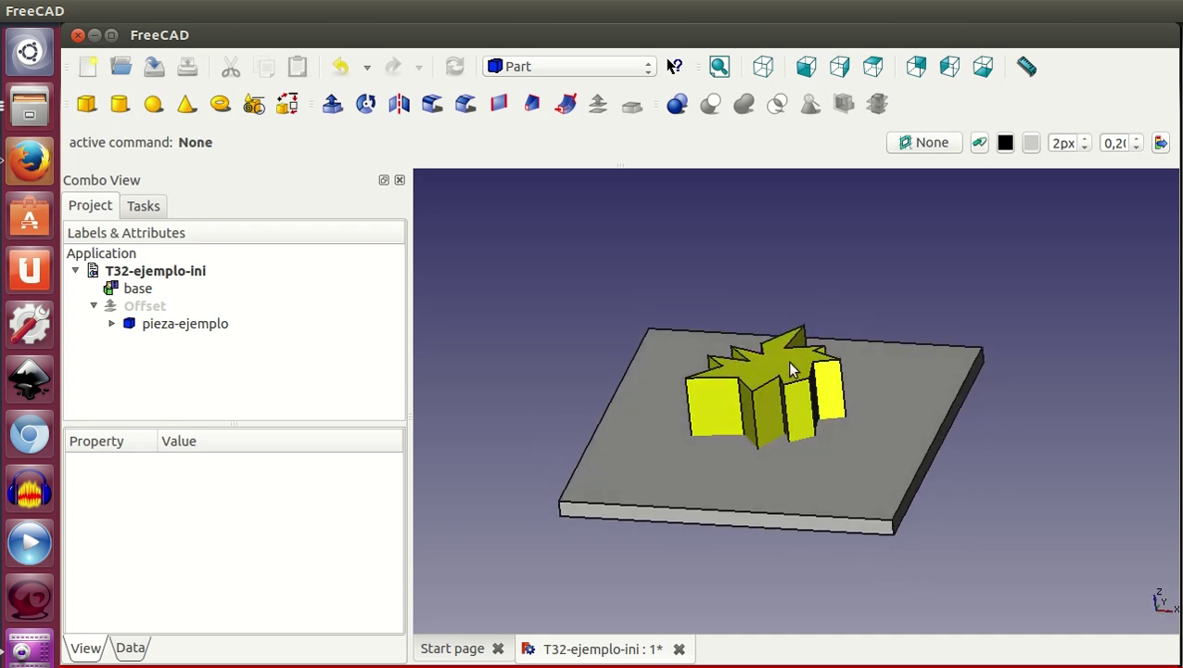
# - Show the transparent Offset shell with the yellow star and view from above
pyautogui.click(163, 309)
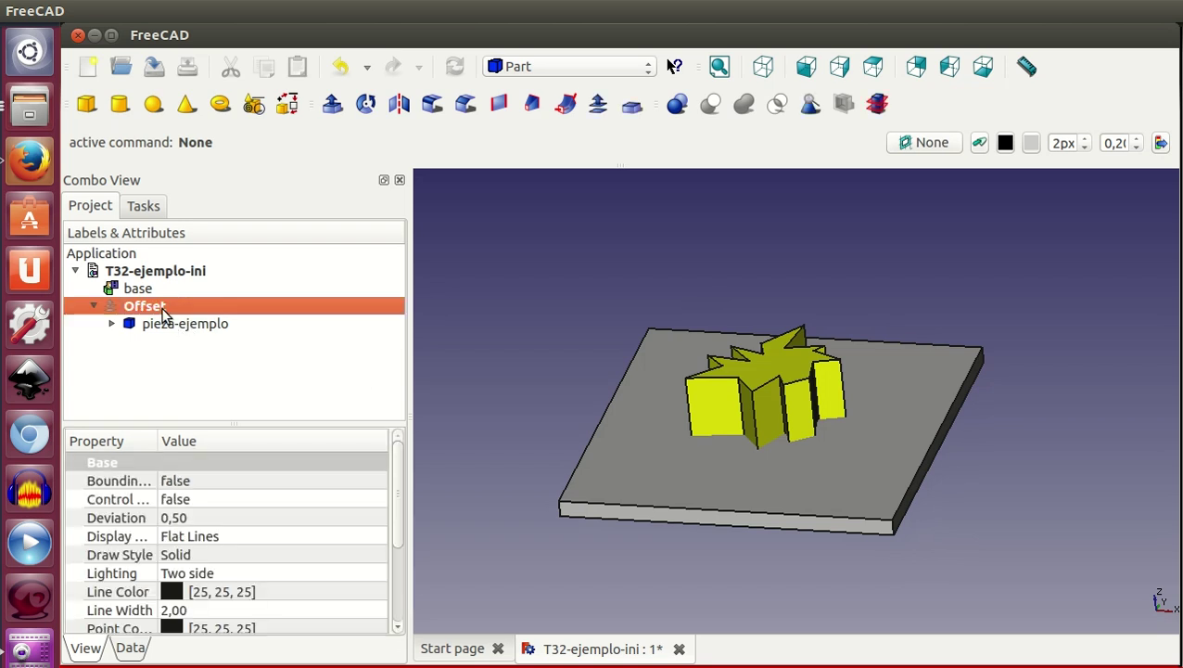
pyautogui.click(498, 330)
pyautogui.click(221, 326)
pyautogui.press('space')
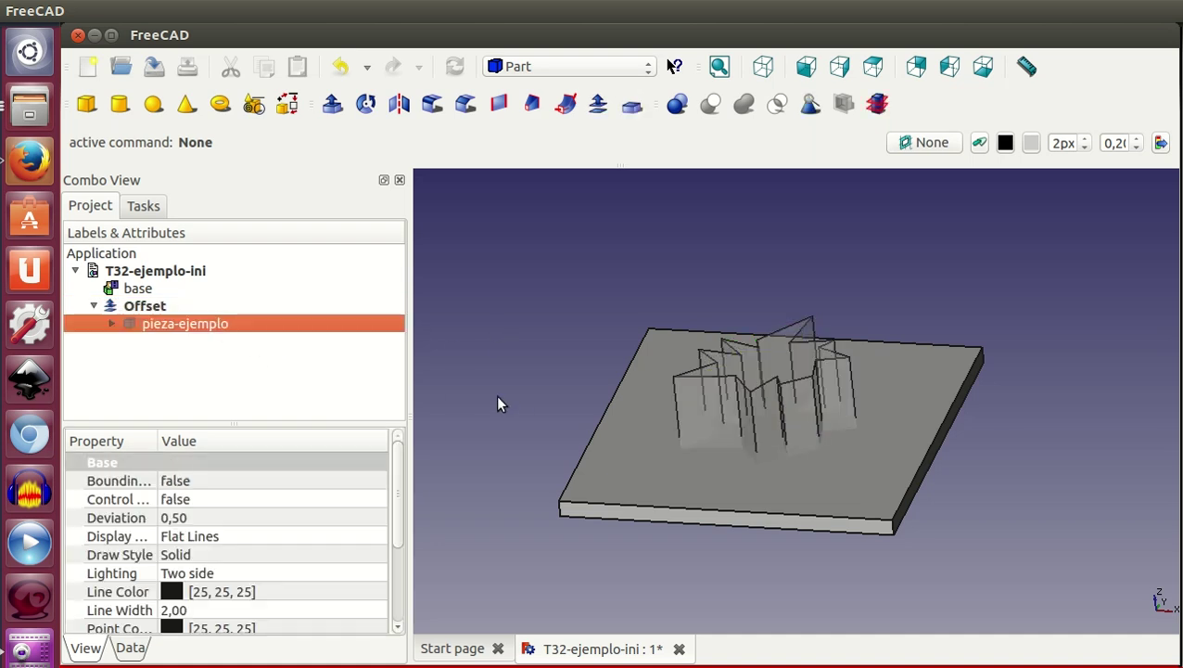
pyautogui.click(523, 366)
pyautogui.moveTo(810, 494)
pyautogui.mouseDown(button='middle')
pyautogui.moveTo(762, 545)
pyautogui.moveTo(763, 477)
pyautogui.mouseUp(button='middle')
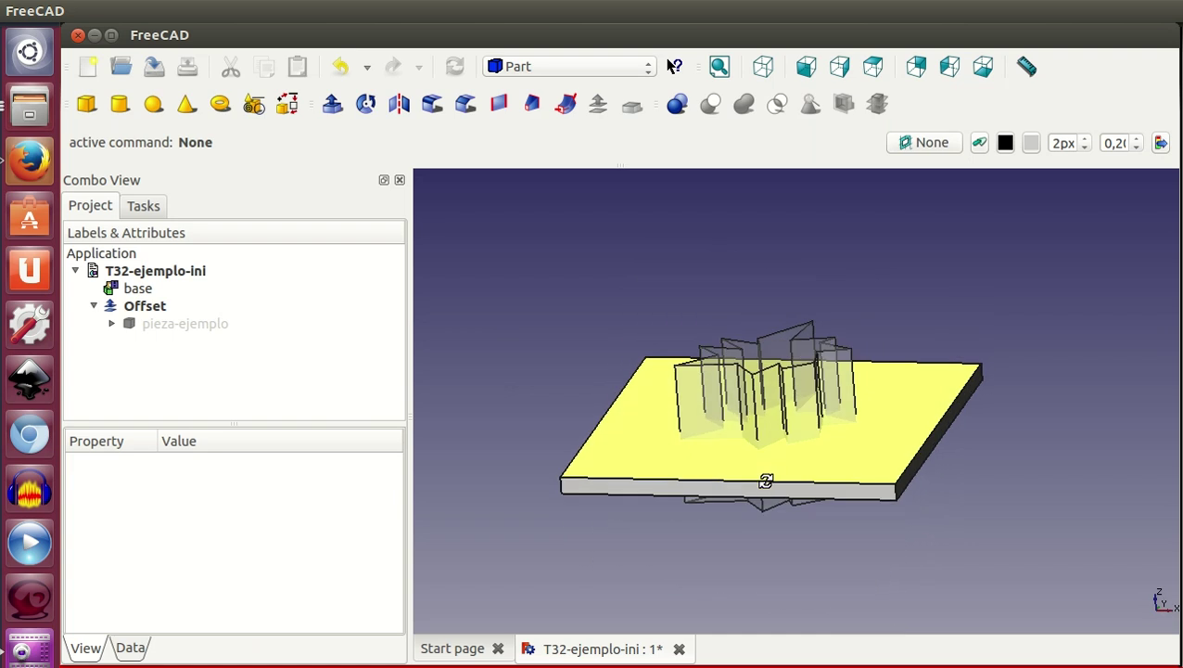
pyautogui.click(170, 329)
pyautogui.press('space')
pyautogui.click(539, 283)
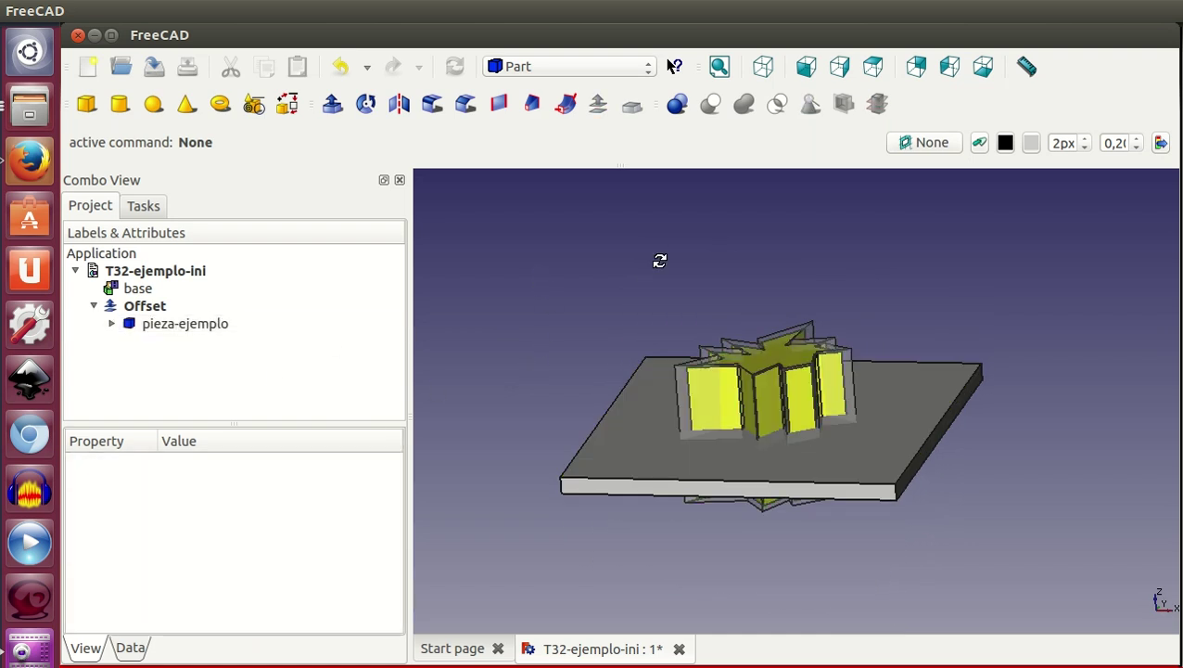
pyautogui.moveTo(660, 259); pyautogui.dragTo(662, 277, button='middle')
# - Cut the Offset shell out of the base plate
pyautogui.click(147, 291)
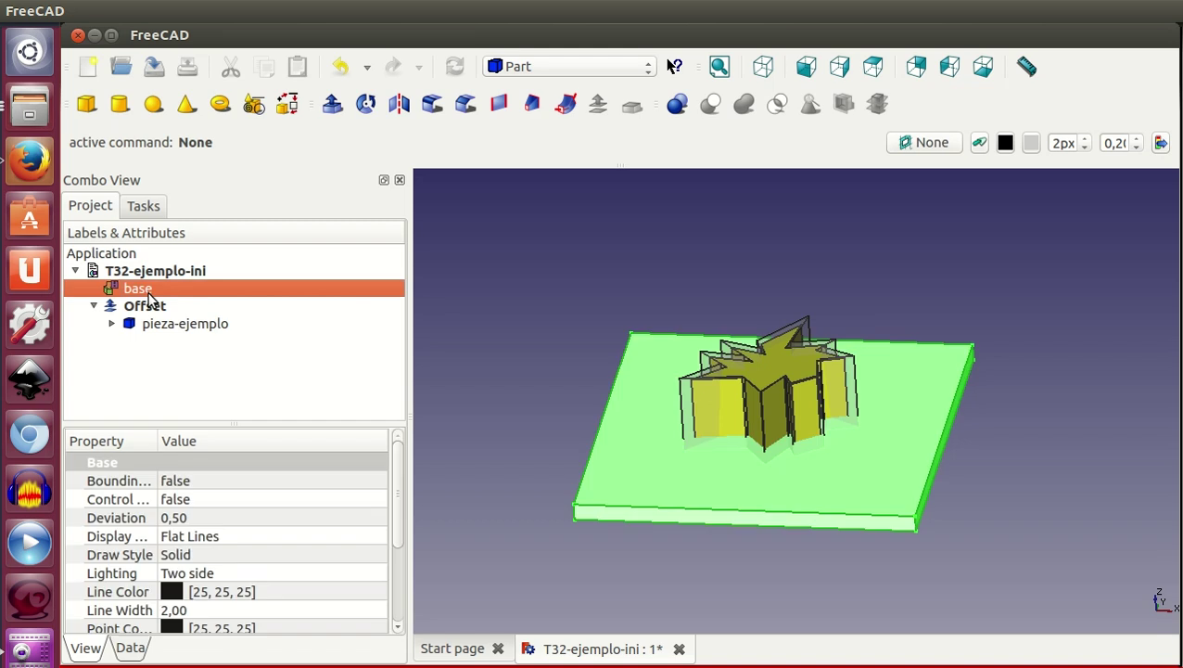
pyautogui.keyDown('ctrl'); pyautogui.click(154, 306); pyautogui.keyUp('ctrl')
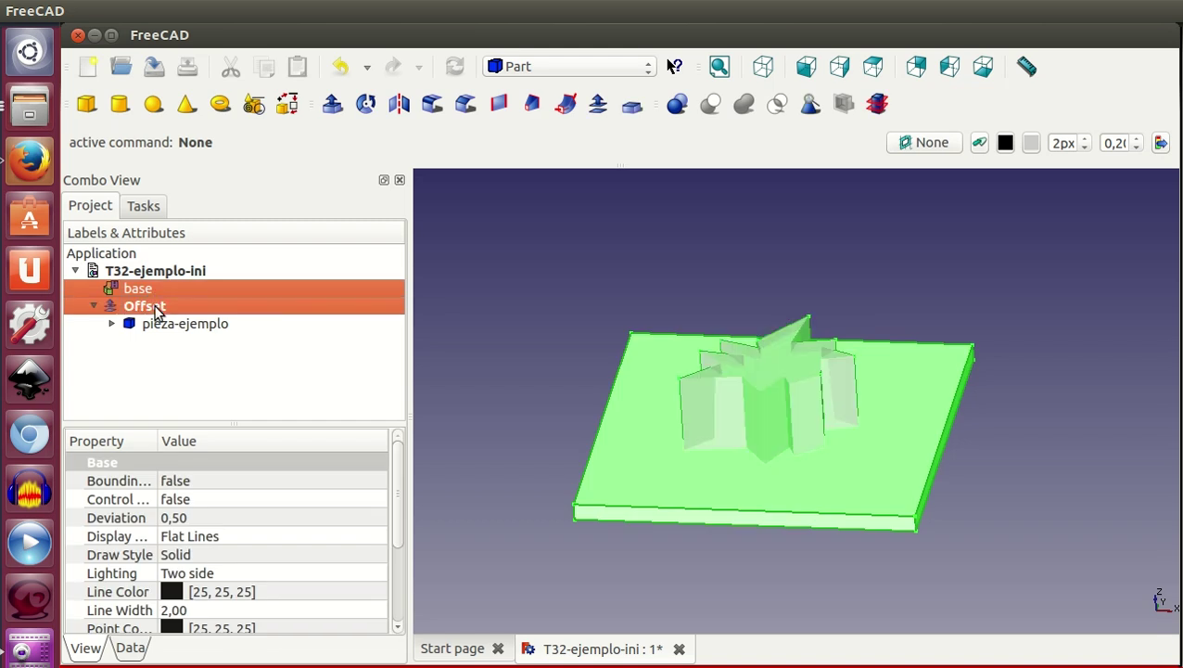
pyautogui.click(710, 104)
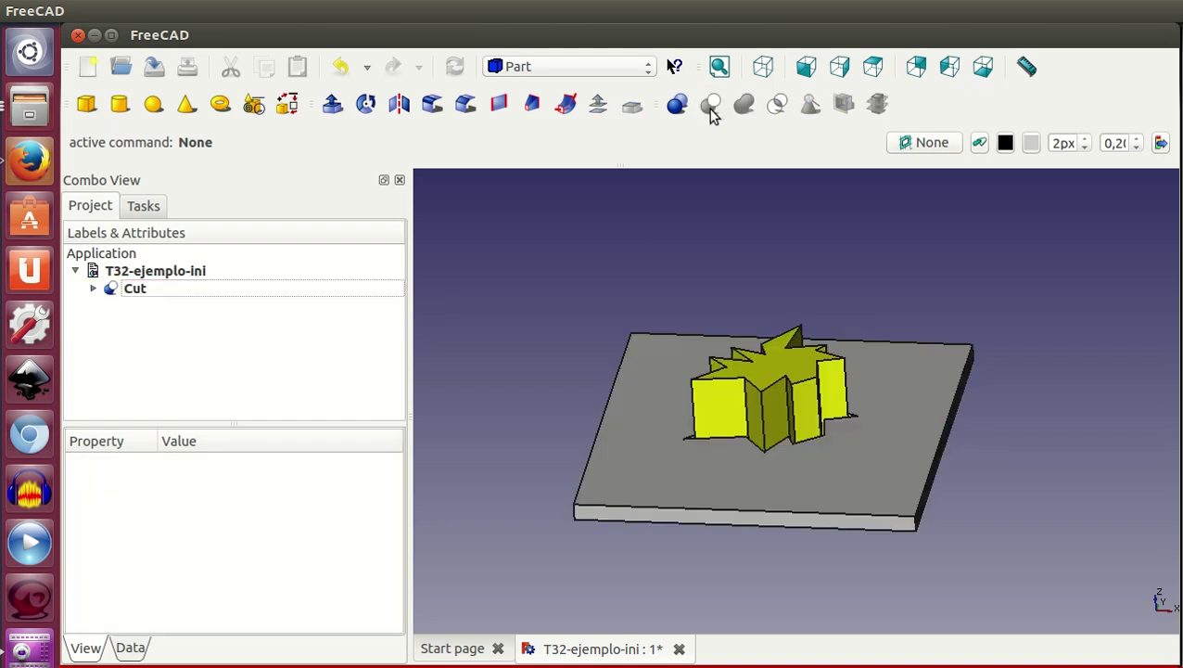
pyautogui.moveTo(748, 253); pyautogui.dragTo(779, 361, button='middle')
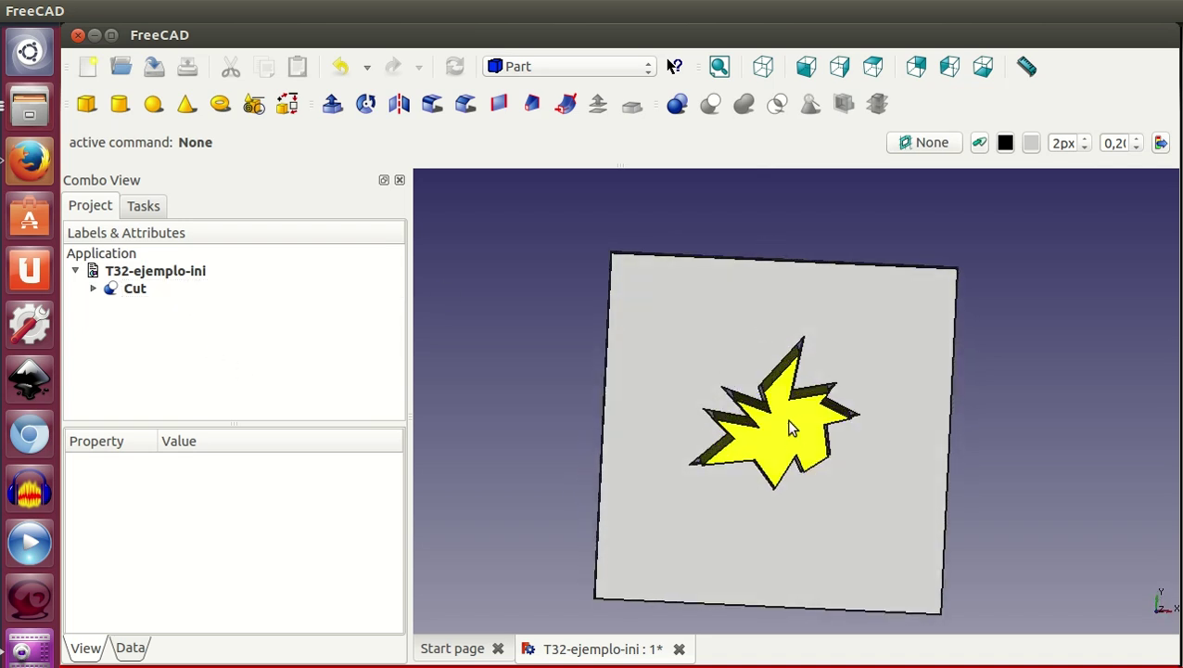
pyautogui.moveTo(719, 558)
pyautogui.mouseDown(button='middle')
pyautogui.moveTo(903, 444)
pyautogui.moveTo(898, 390)
pyautogui.mouseUp(button='middle')
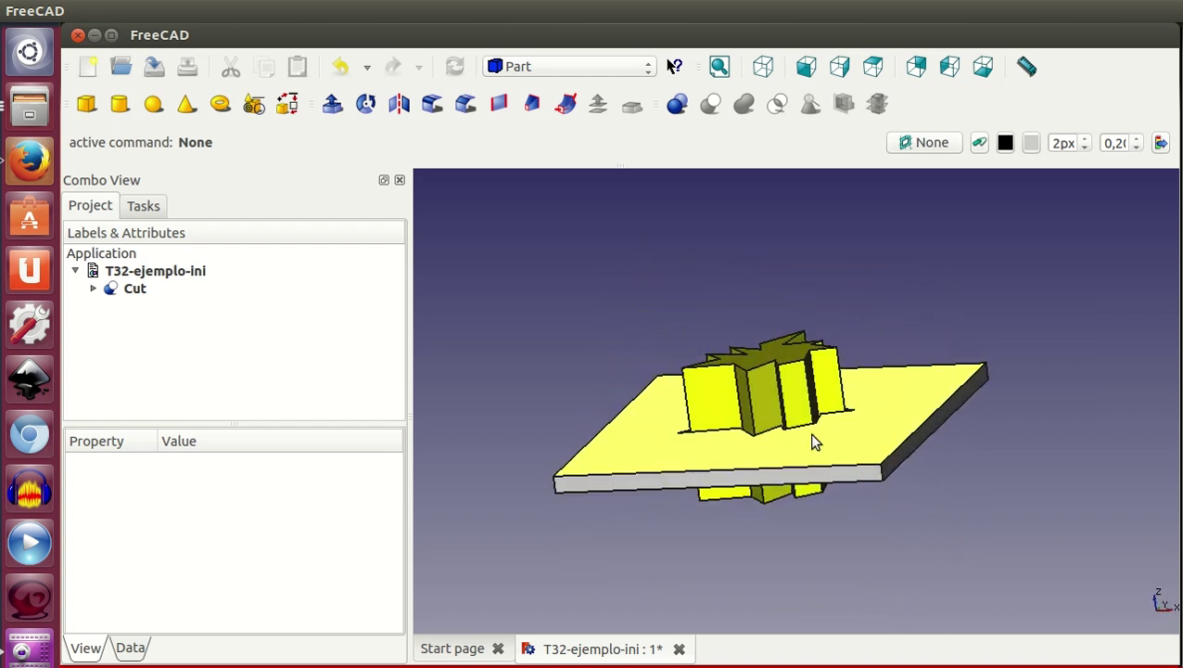
# - View the star pocket in 3D and expand Cut to show base and Offset
pyautogui.scroll(3, 809, 433)
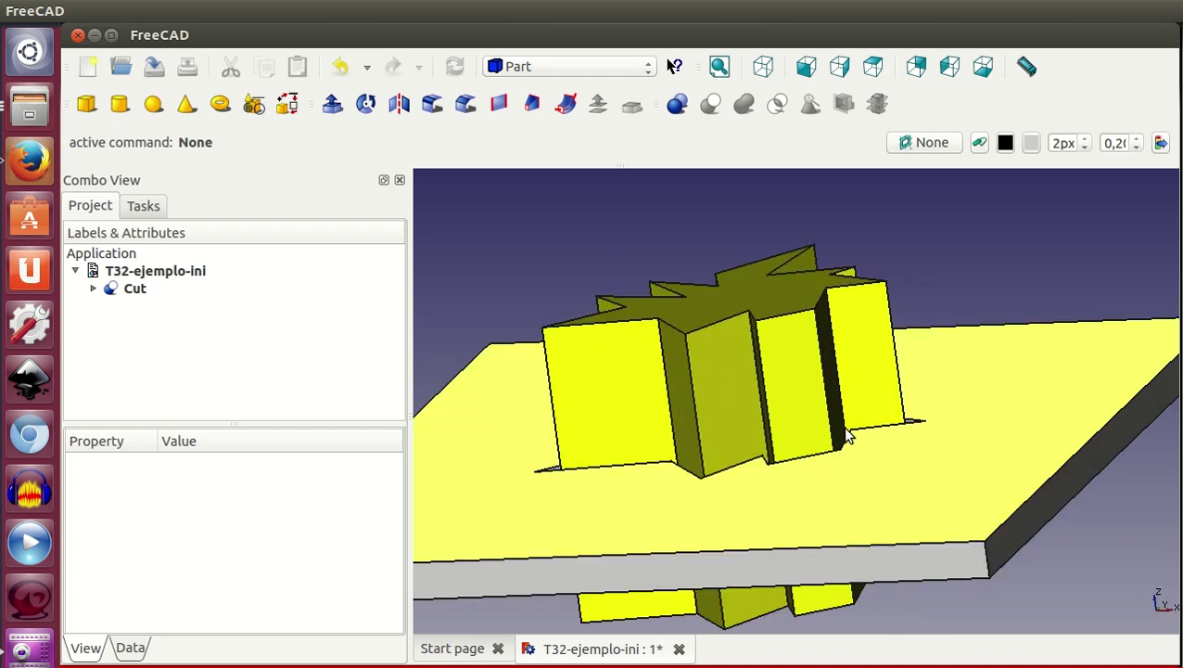
pyautogui.click(874, 70)
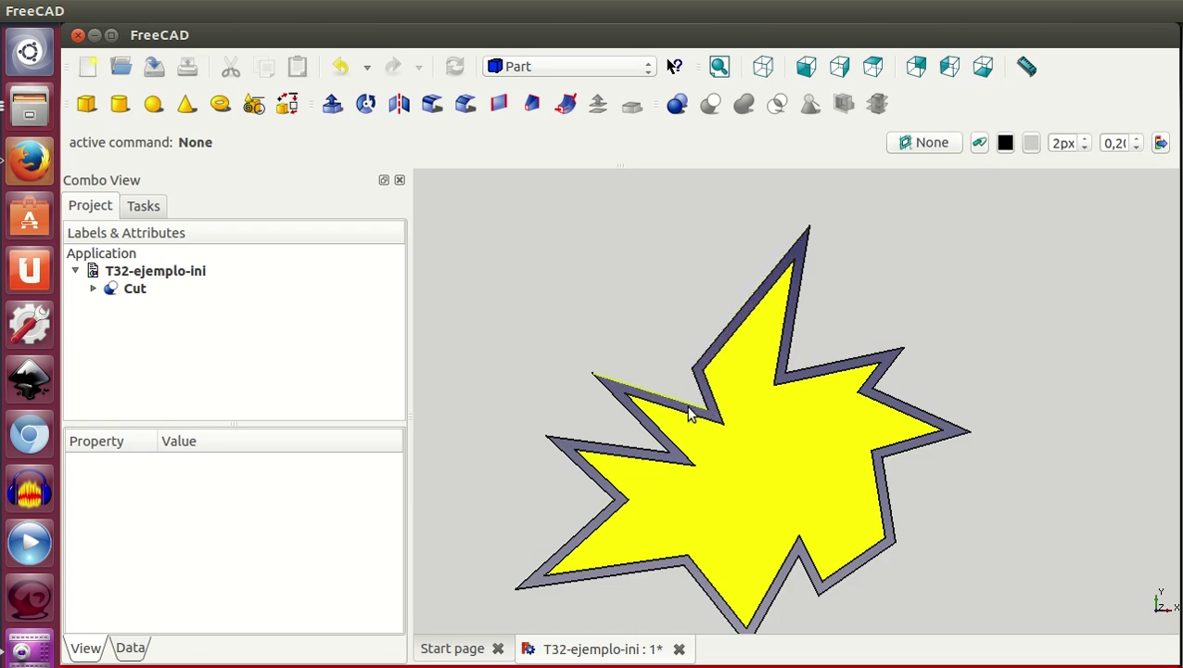
pyautogui.scroll(-5, 788, 408)
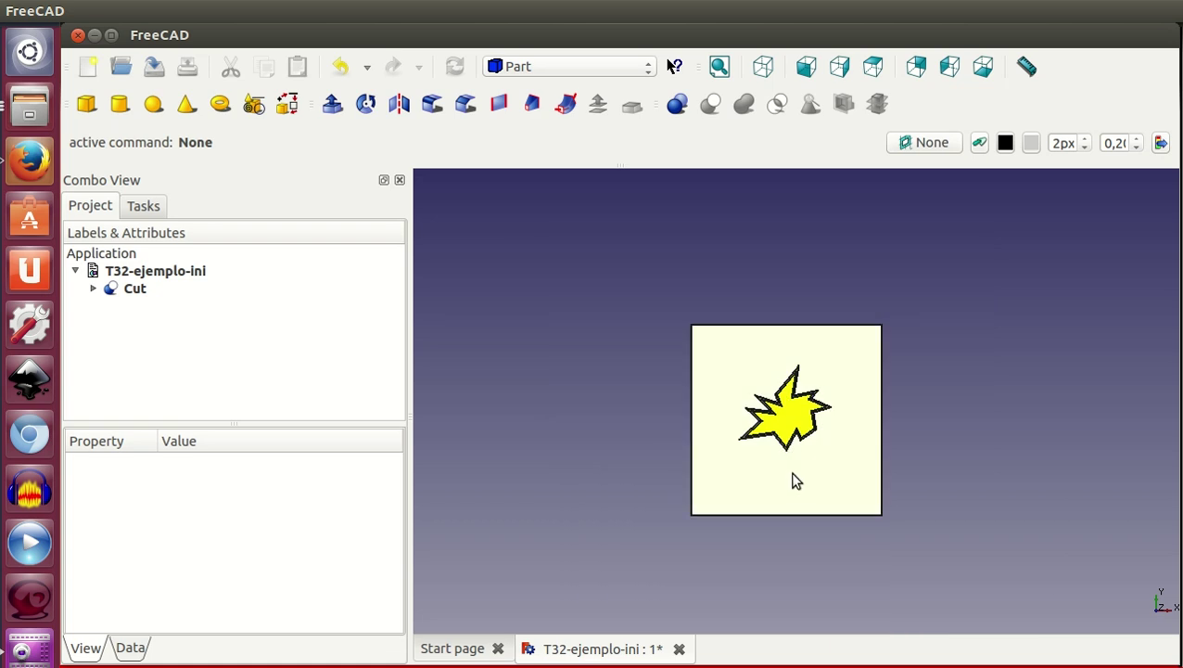
pyautogui.scroll(1, 784, 536)
pyautogui.scroll(1, 791, 484)
pyautogui.scroll(1, 783, 468)
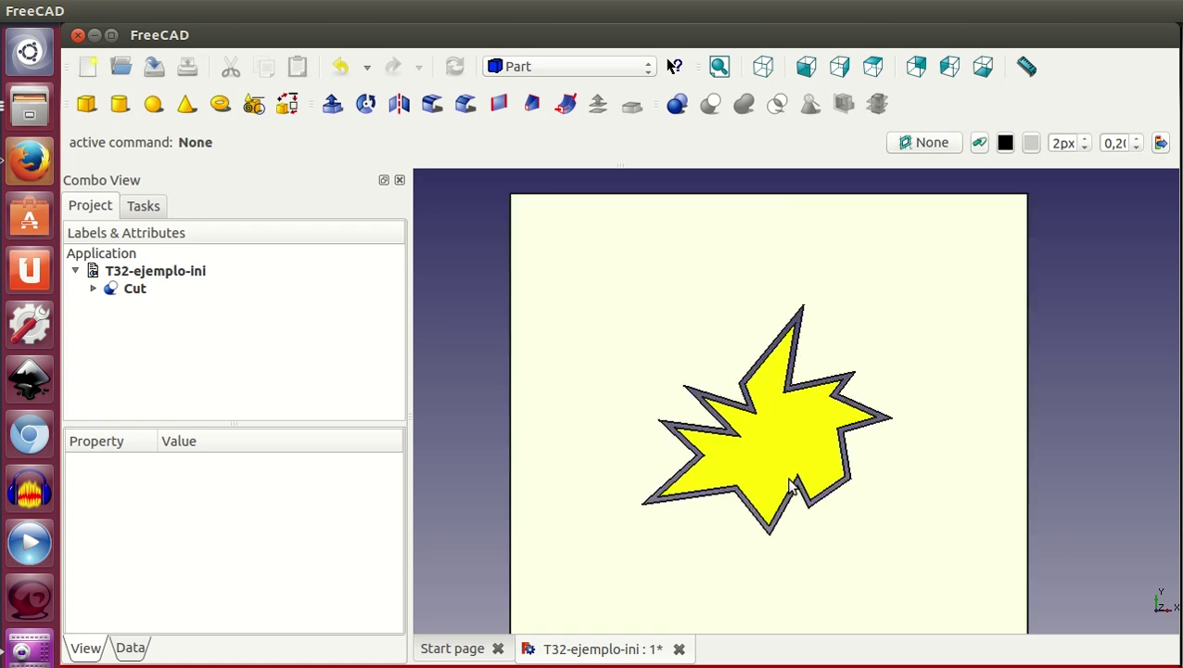
pyautogui.moveTo(788, 544); pyautogui.dragTo(752, 482, button='middle')
pyautogui.click(92, 288)
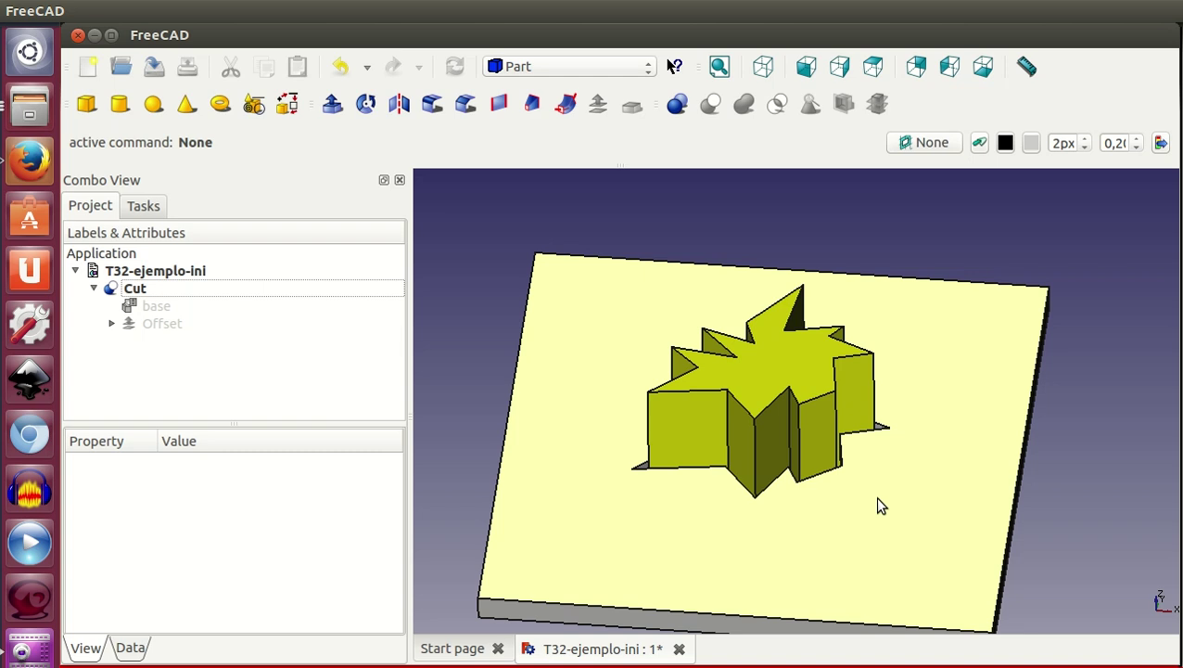
# - Change the Offset distance under Cut from 1,00 to 0,20
pyautogui.scroll(-1, 784, 505)
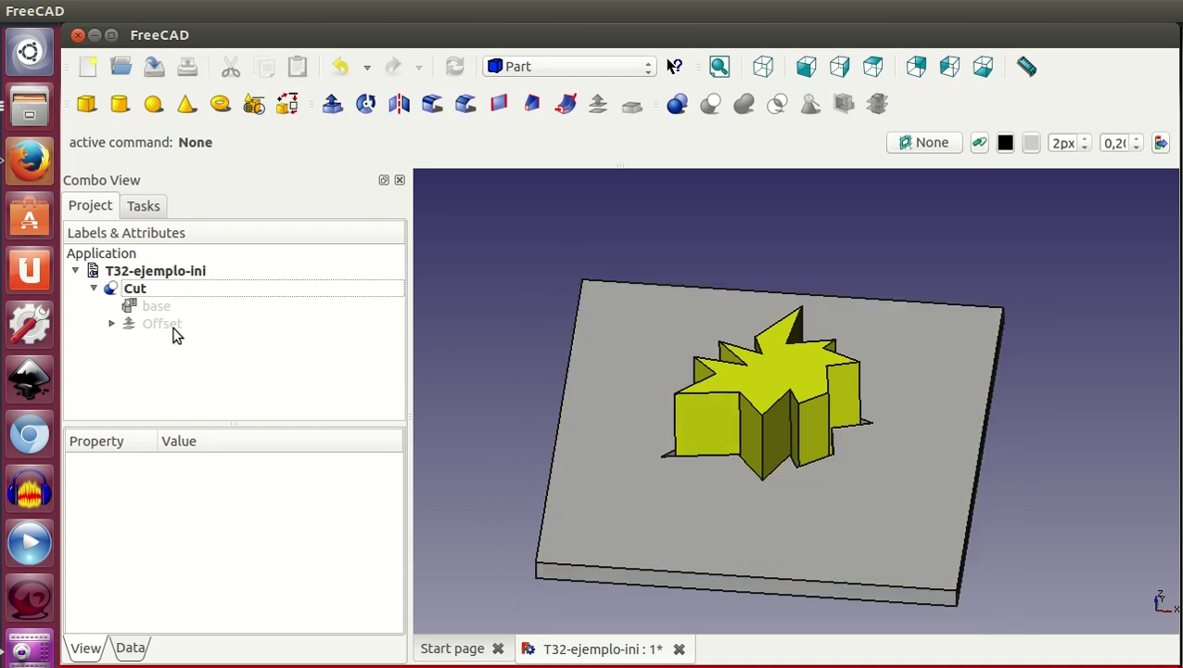
pyautogui.click(167, 325)
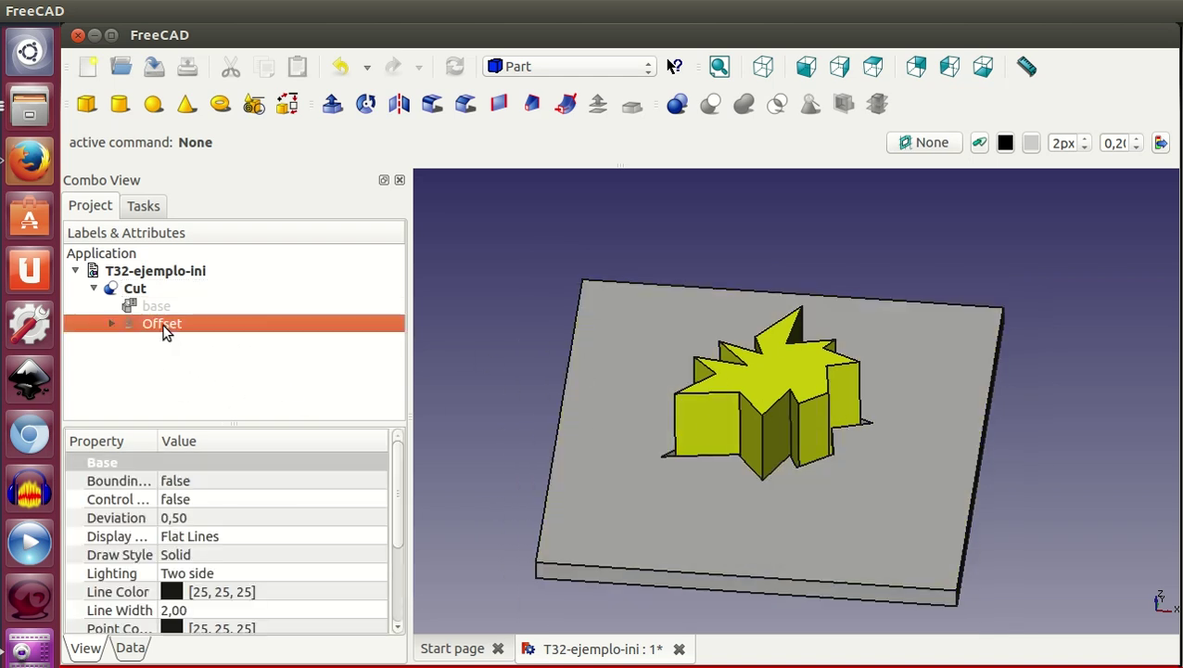
pyautogui.doubleClick(167, 324)
pyautogui.click(310, 327)
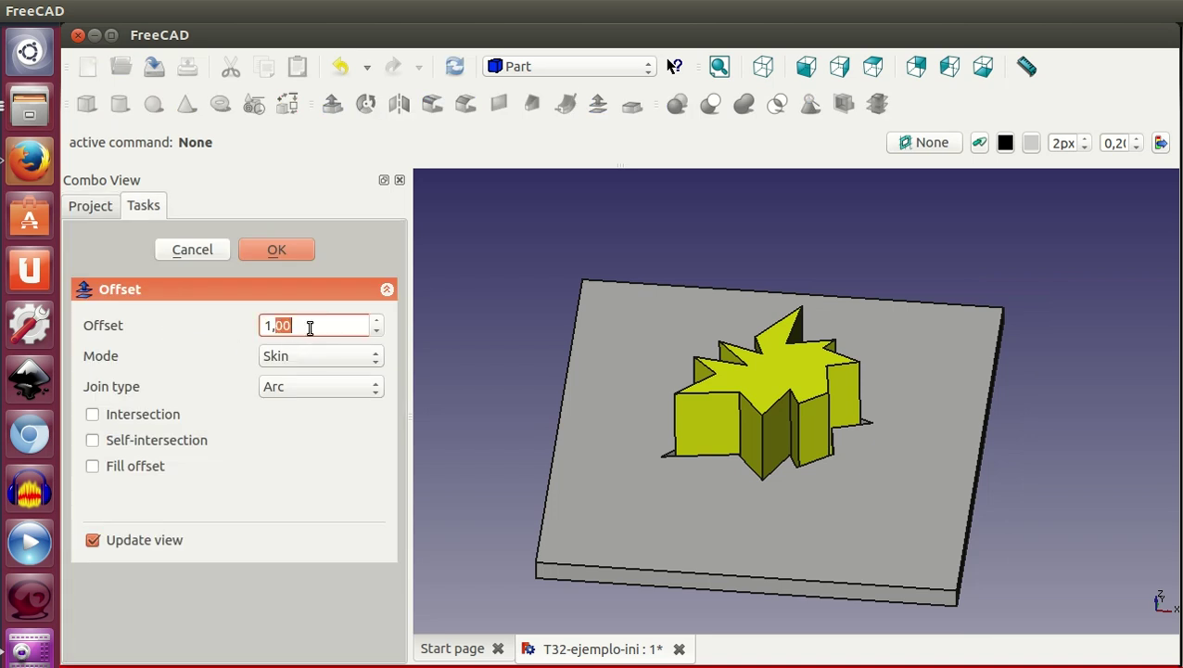
pyautogui.doubleClick(310, 326)
pyautogui.write('0,2')
pyautogui.click(291, 248)
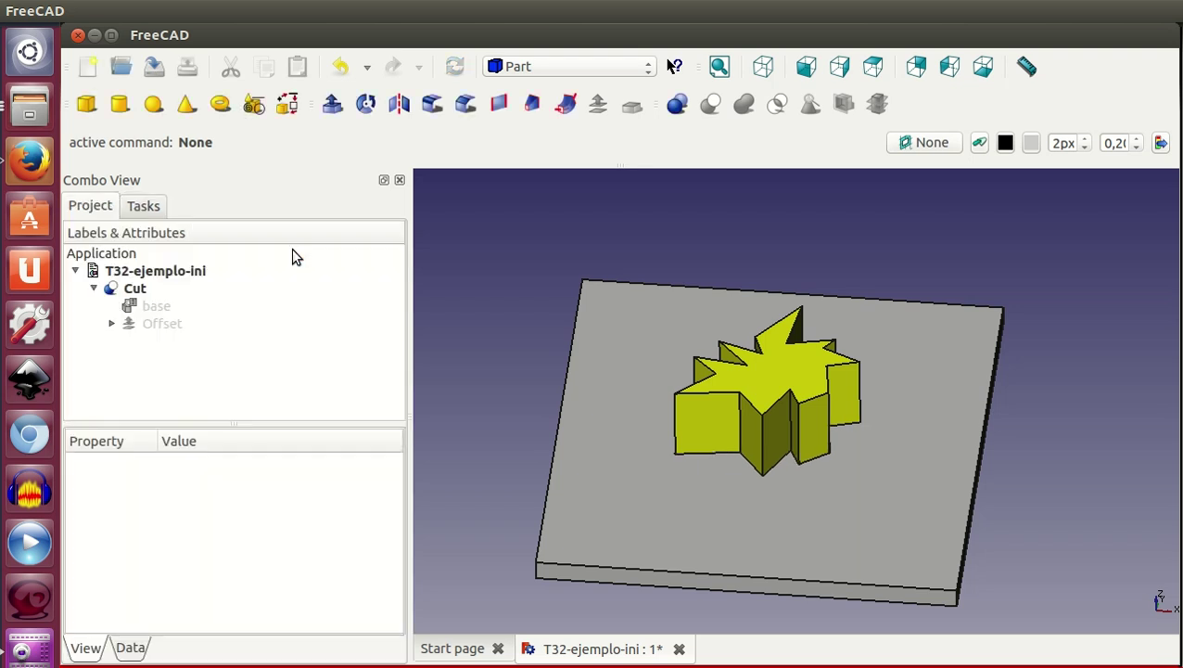
# - Inspect the thinner star outline from top and 3D, then bring the nut-recess image over FreeCAD
pyautogui.click(874, 70)
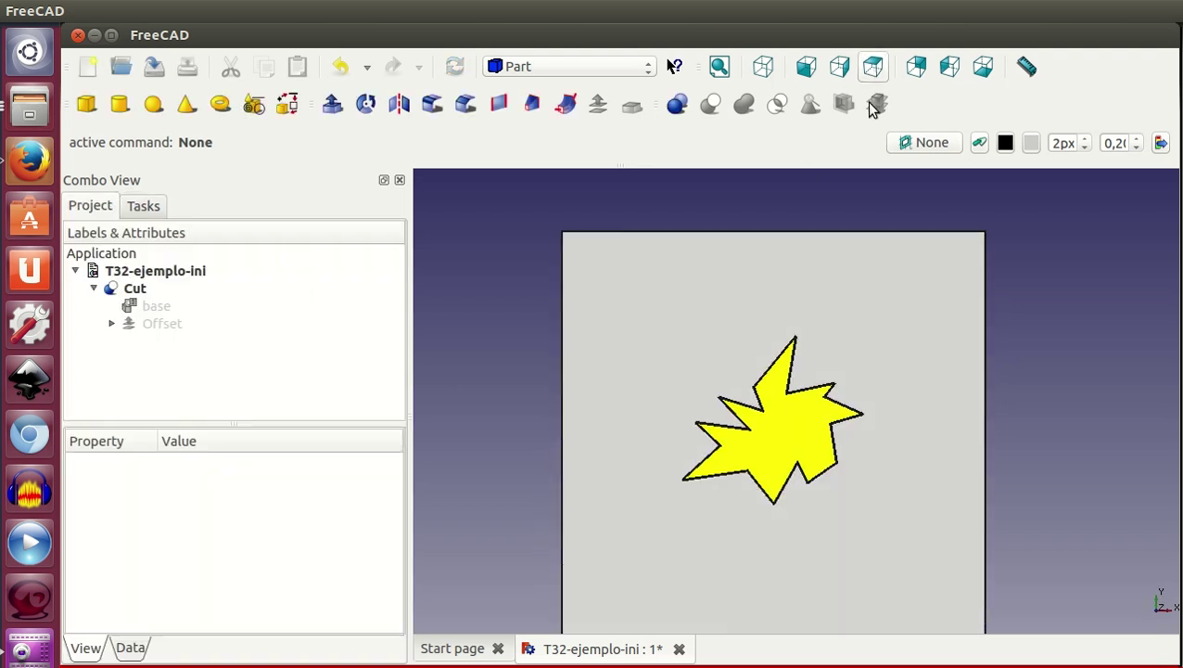
pyautogui.scroll(2, 793, 339)
pyautogui.scroll(3, 793, 339)
pyautogui.scroll(2, 793, 338)
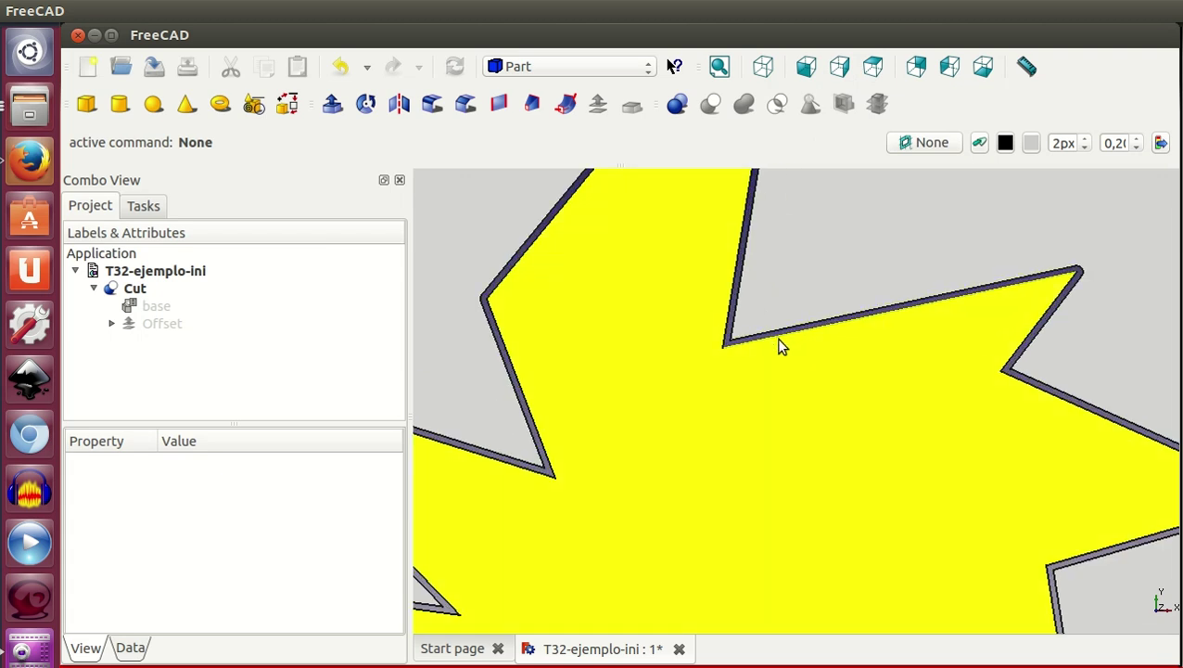
pyautogui.scroll(-2, 784, 396)
pyautogui.scroll(-2, 785, 396)
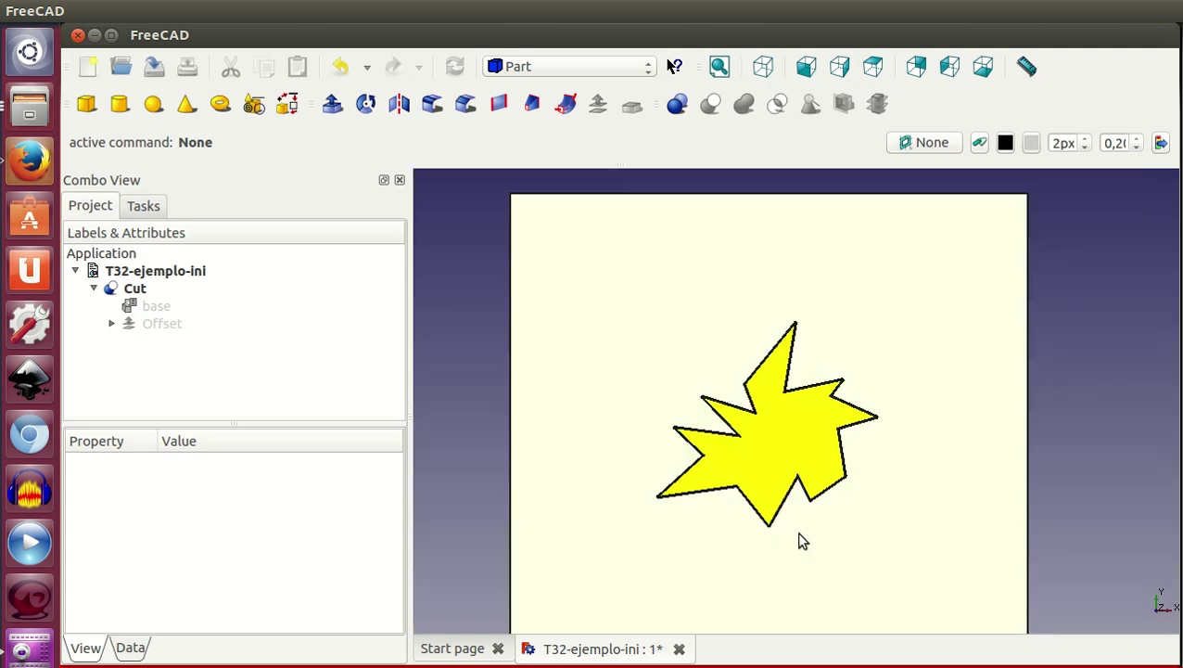
pyautogui.moveTo(788, 552)
pyautogui.mouseDown(button='middle')
pyautogui.moveTo(761, 403)
pyautogui.moveTo(803, 479)
pyautogui.moveTo(753, 464)
pyautogui.moveTo(781, 408)
pyautogui.mouseUp(button='middle')
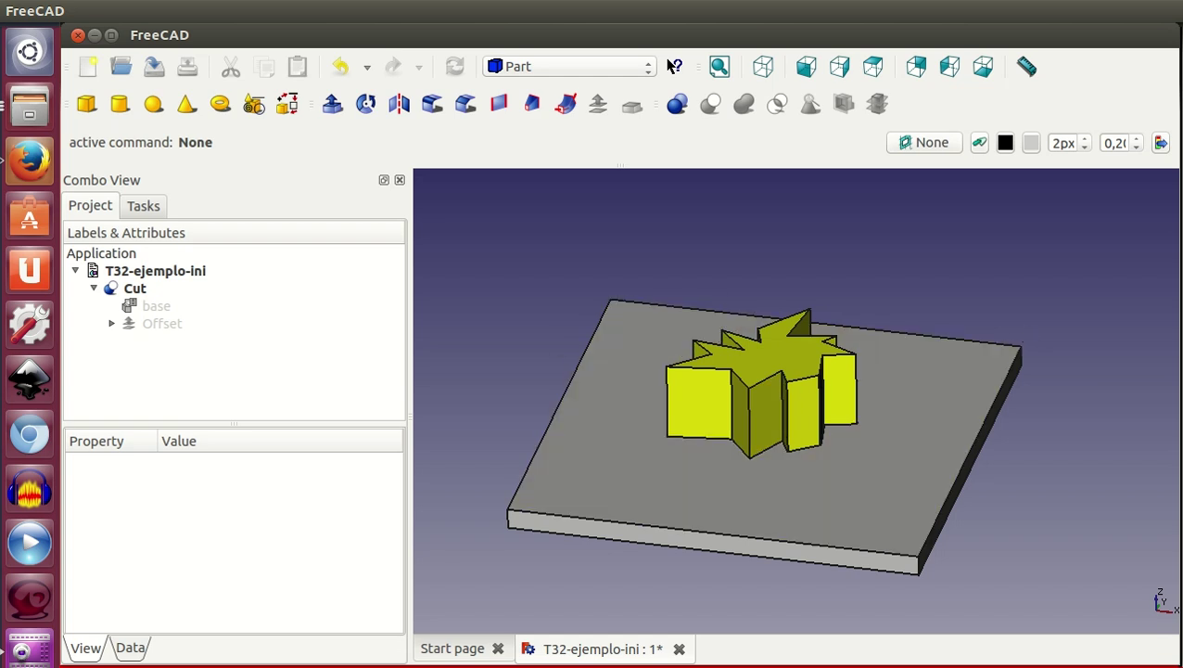
pyautogui.moveTo(698, 117)
pyautogui.mouseDown()
pyautogui.moveTo(452, 64)
pyautogui.moveTo(473, 72)
pyautogui.mouseUp()
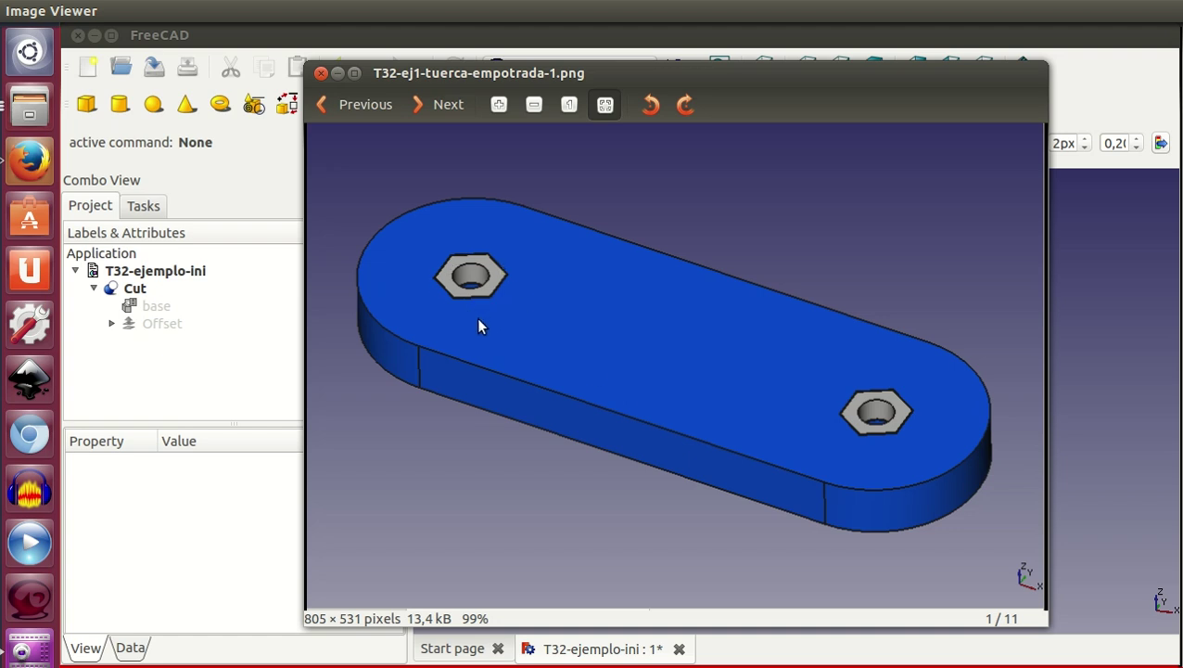
# - Page from image 1/11 to 6/11, T32-ej2-rueda-miniskybot-1.png
pyautogui.click(449, 106)
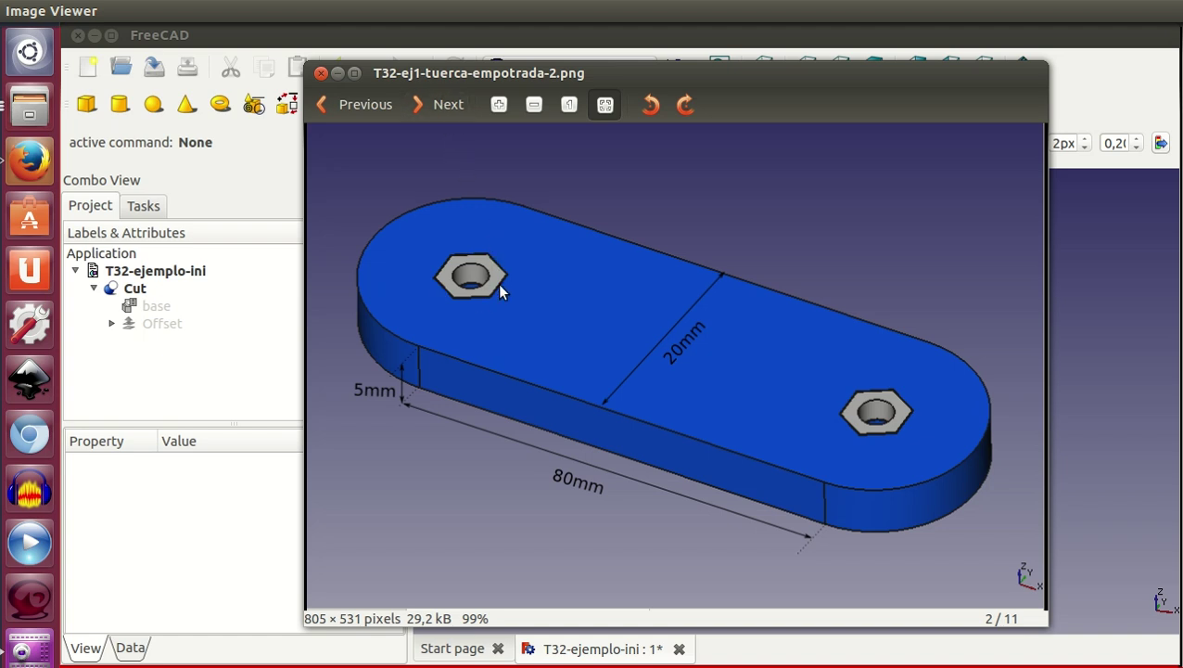
pyautogui.click(445, 109)
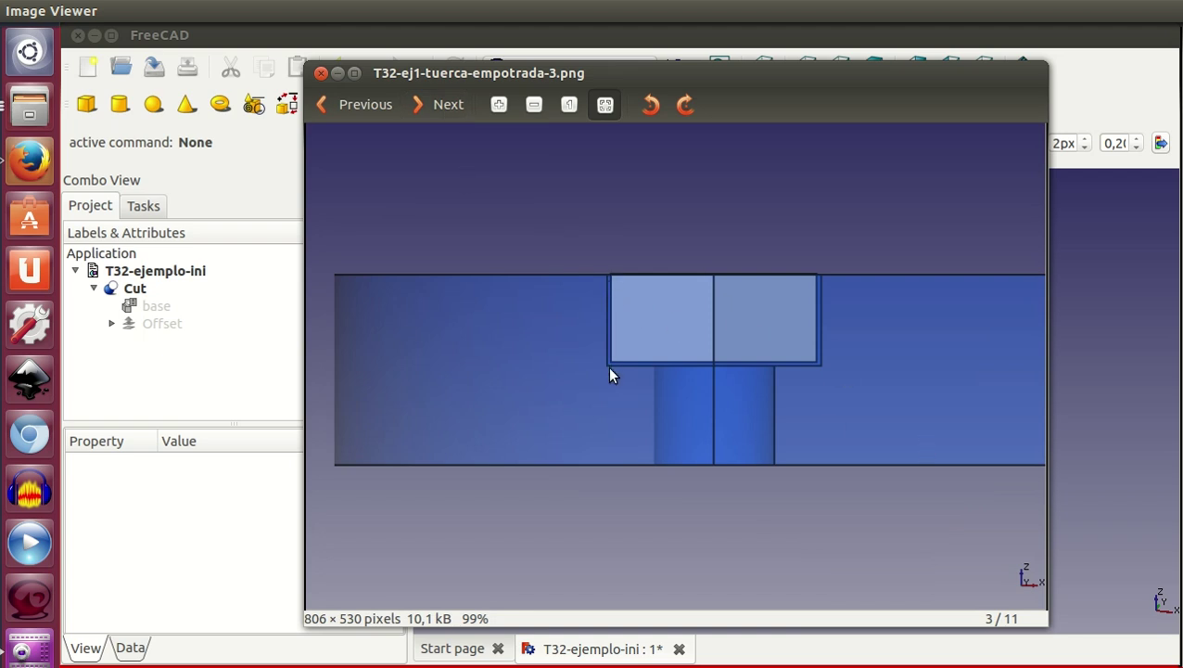
pyautogui.click(444, 106)
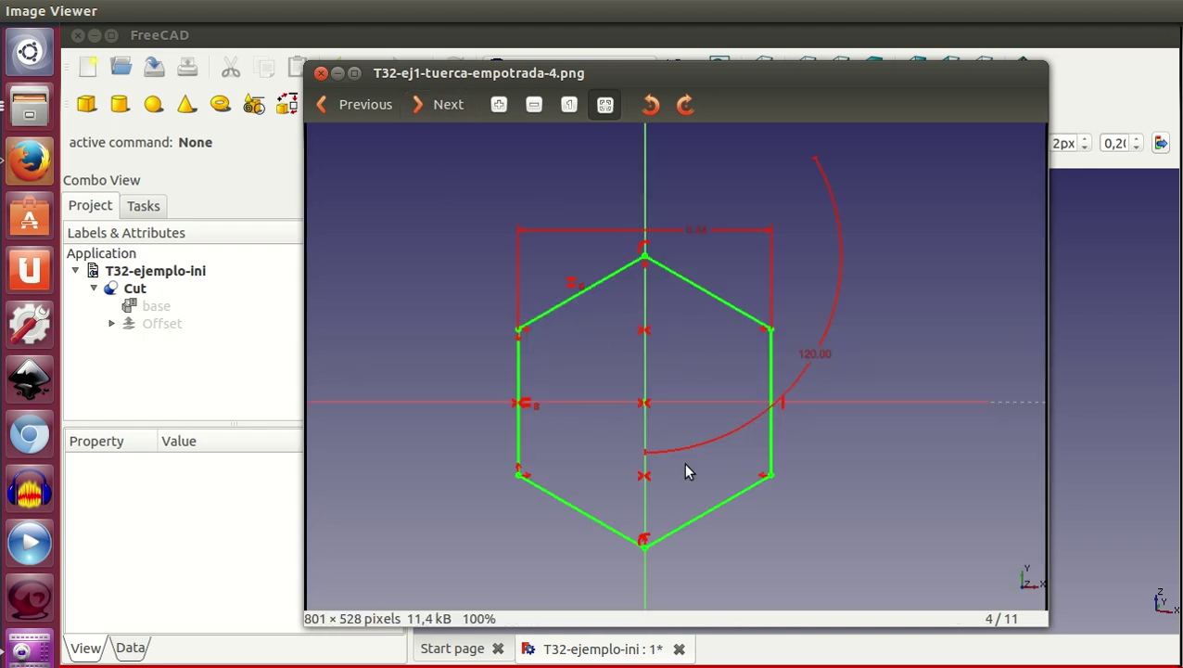
pyautogui.click(440, 109)
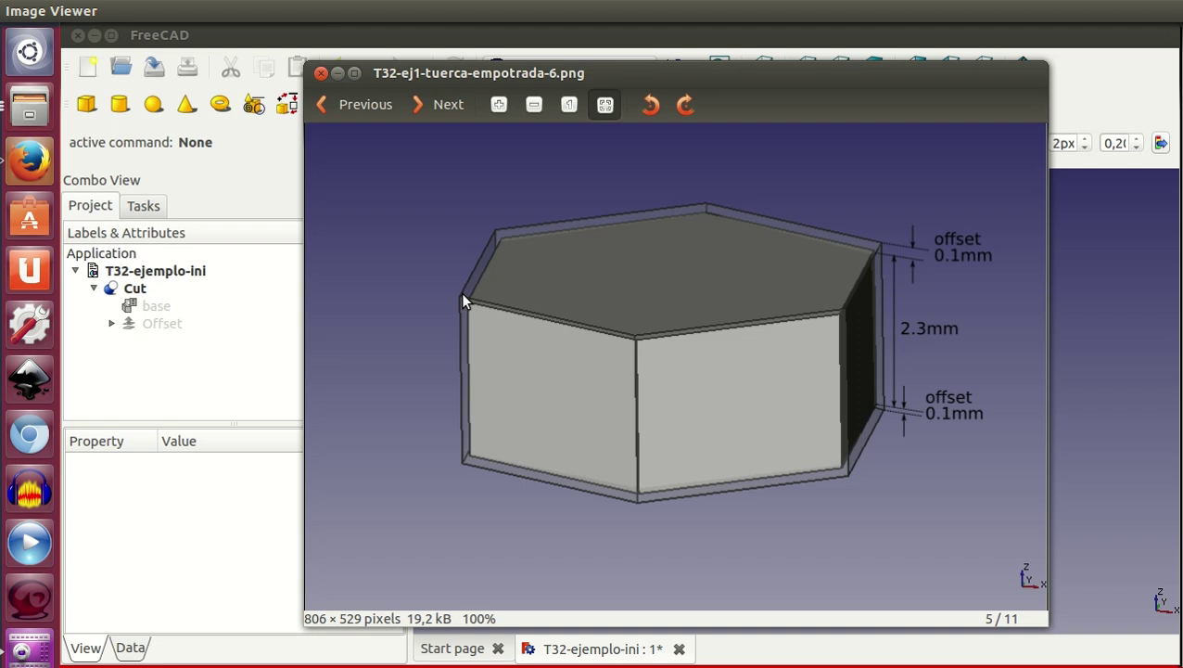
pyautogui.click(444, 106)
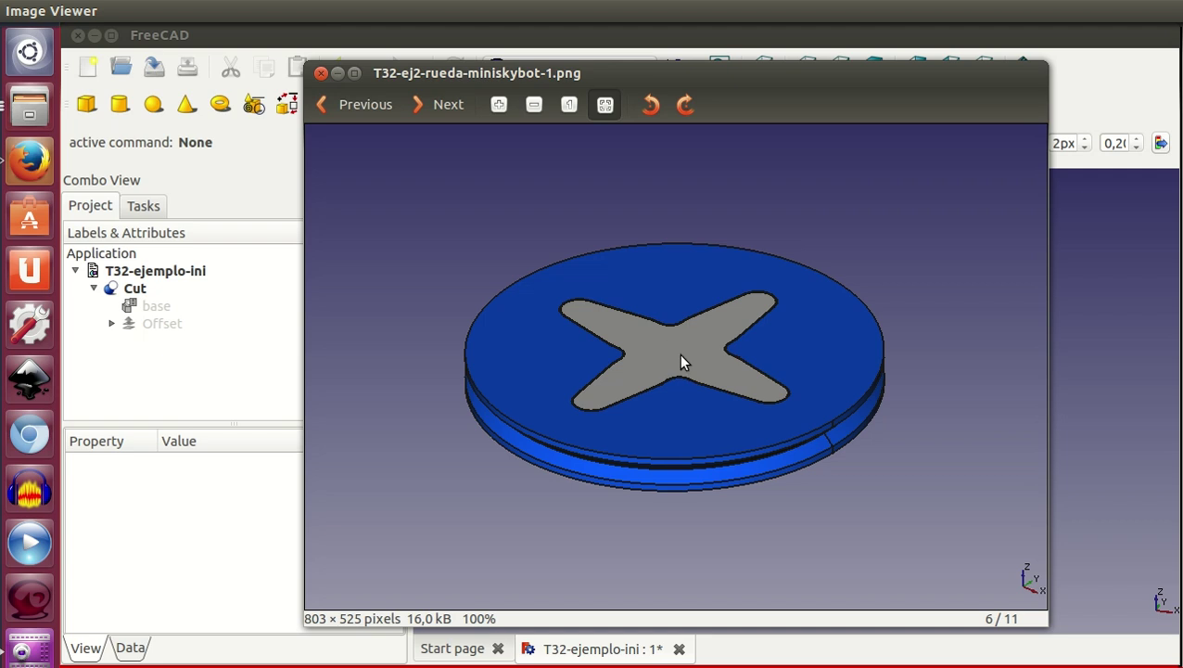
# - Advance from image 6/11 to 9/11, T32-ej3-juego-piezas-1.png
pyautogui.click(447, 106)
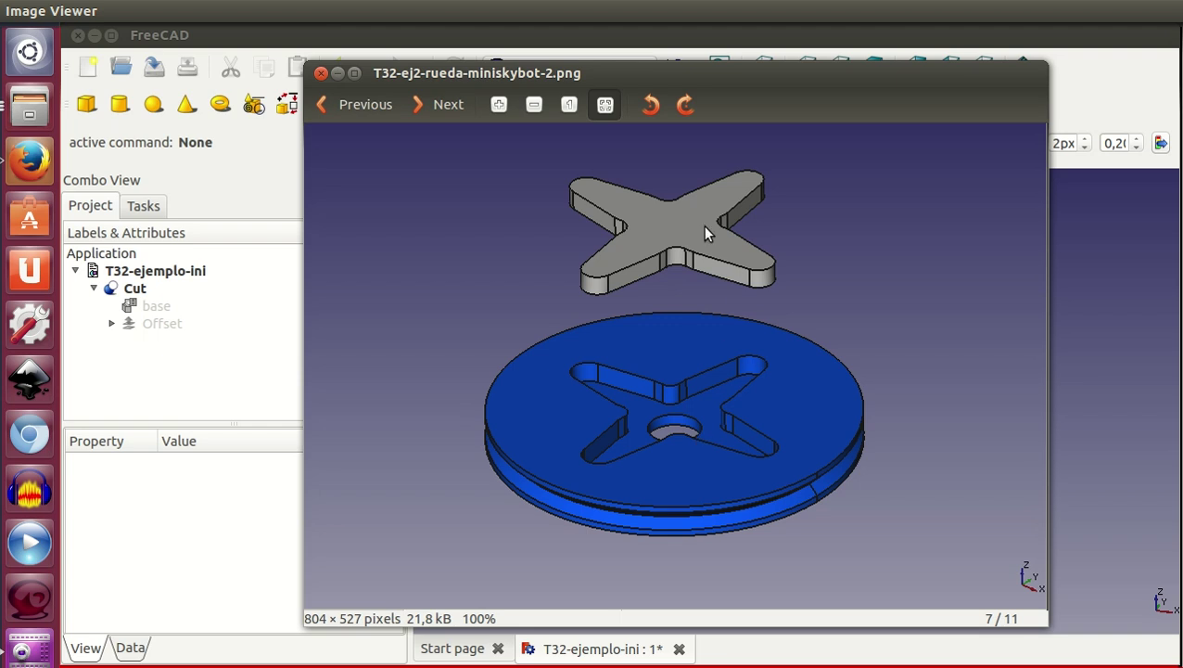
pyautogui.click(446, 105)
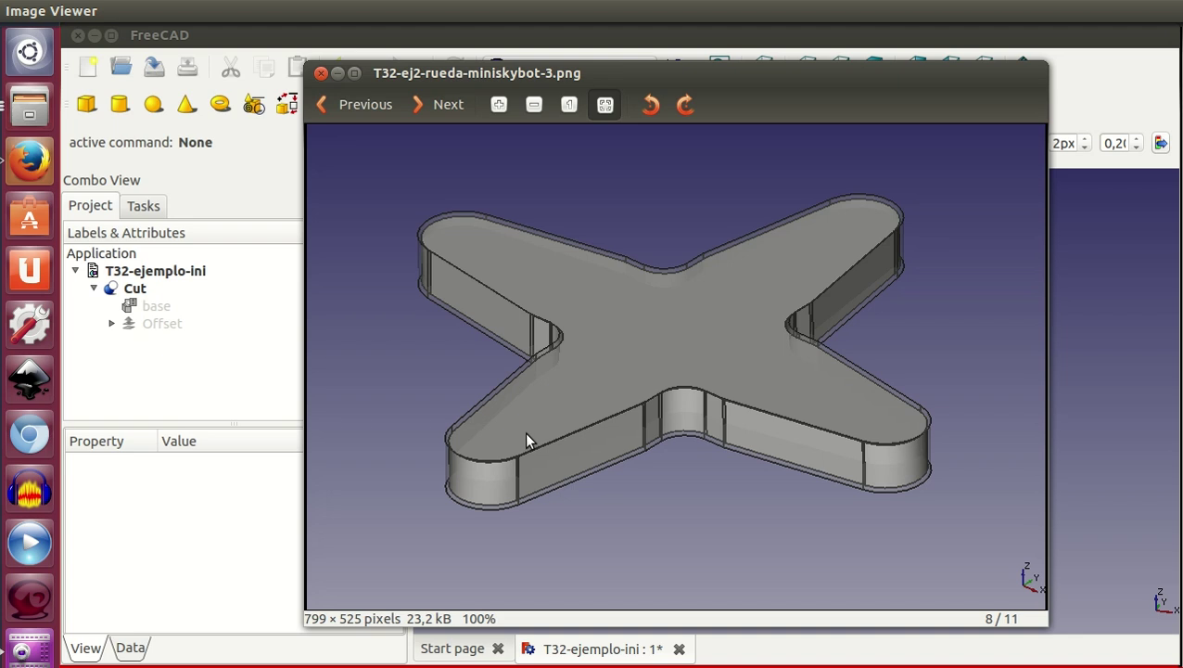
pyautogui.click(450, 107)
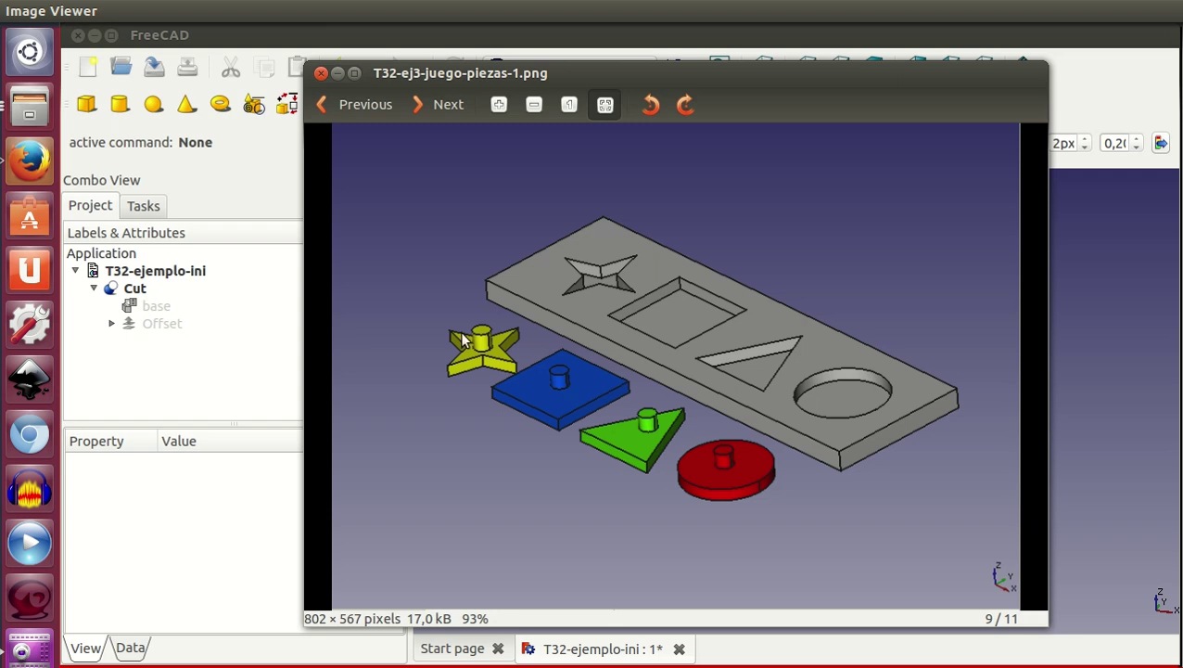
# - Advance to image 11/11, T32-ej3-juego-piezas-4.png with the square peg piece
pyautogui.click(441, 108)
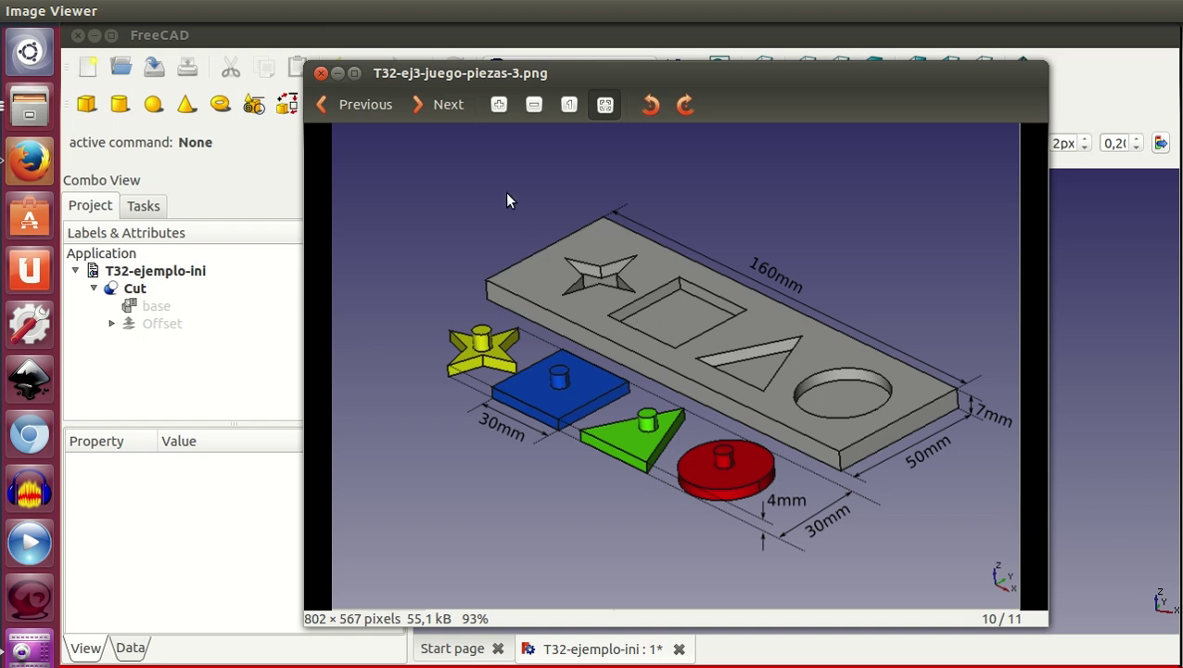
pyautogui.click(443, 103)
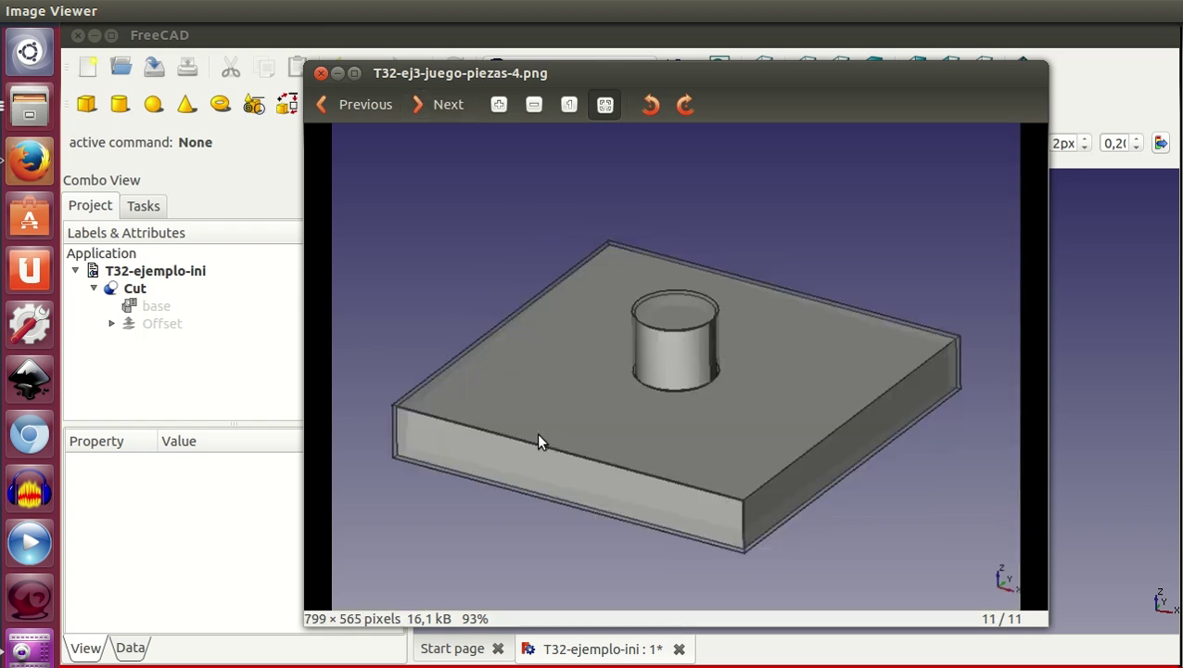